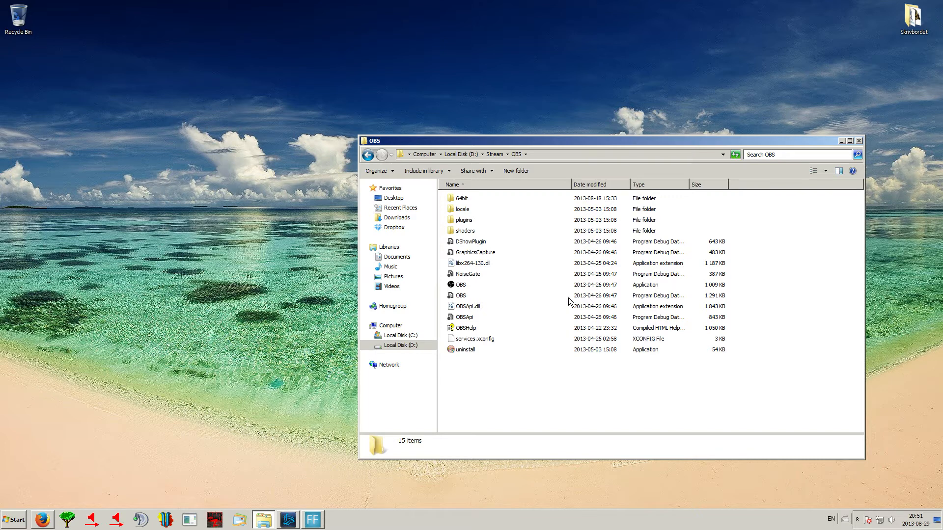
- Launch the OBS application from the 64bit folder, close the folder window, and reposition the program window
{"action": "double_click", "coordinate": [460, 200]}
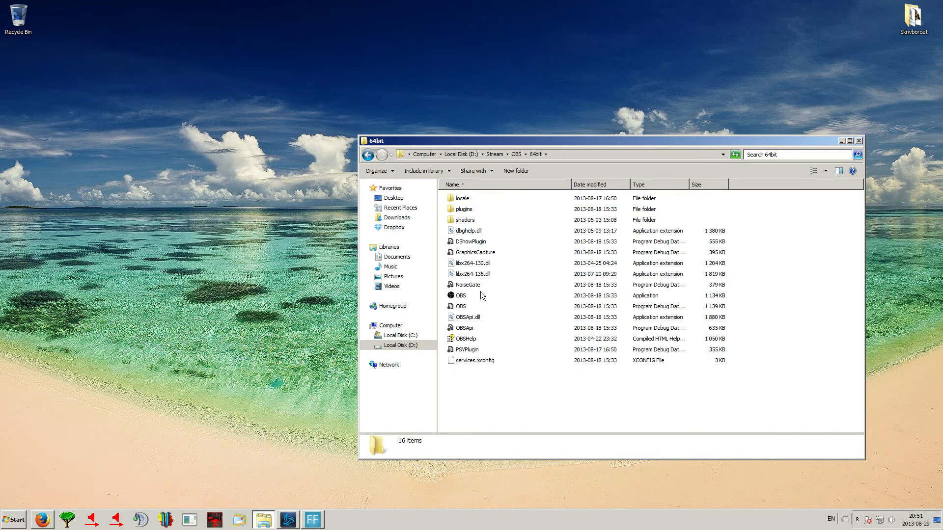
{"action": "double_click", "coordinate": [459, 297]}
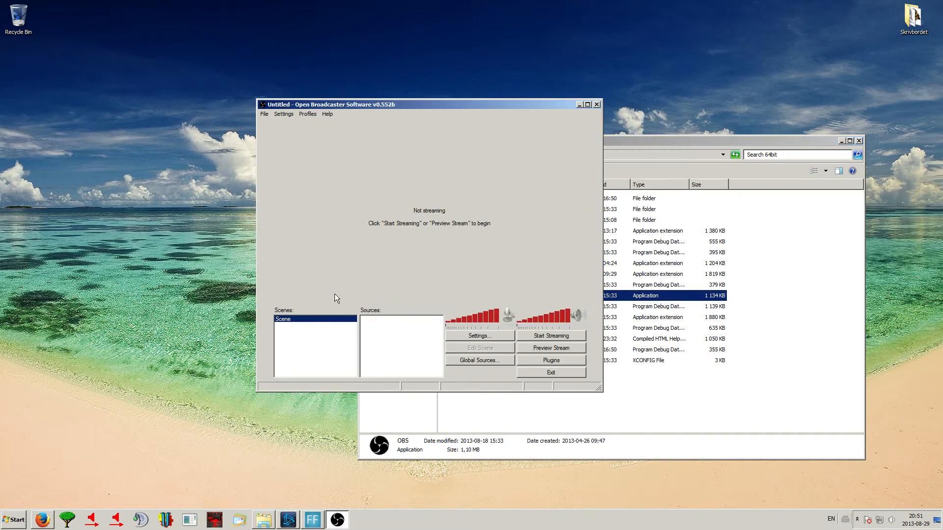
{"action": "left_click_drag", "start_coordinate": [439, 104], "coordinate": [386, 75]}
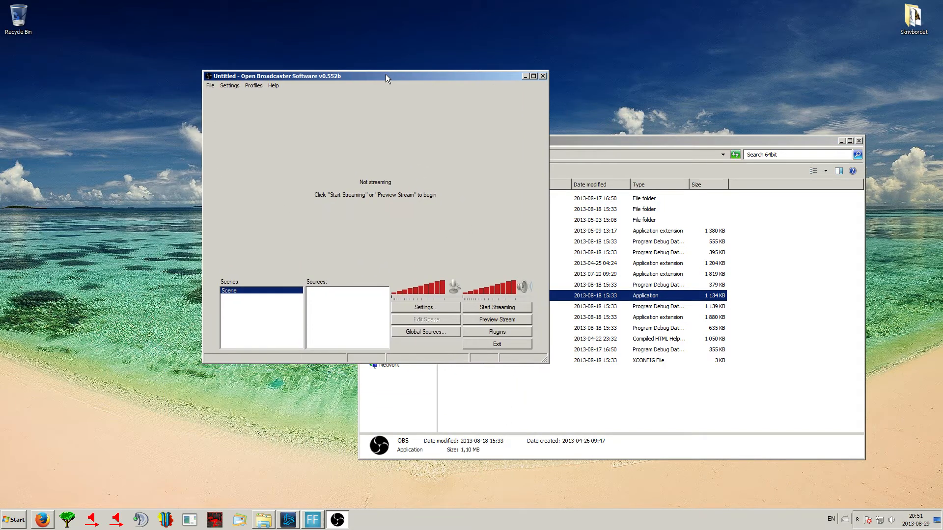
{"action": "left_click", "coordinate": [859, 140]}
{"action": "left_click_drag", "start_coordinate": [416, 75], "coordinate": [556, 78]}
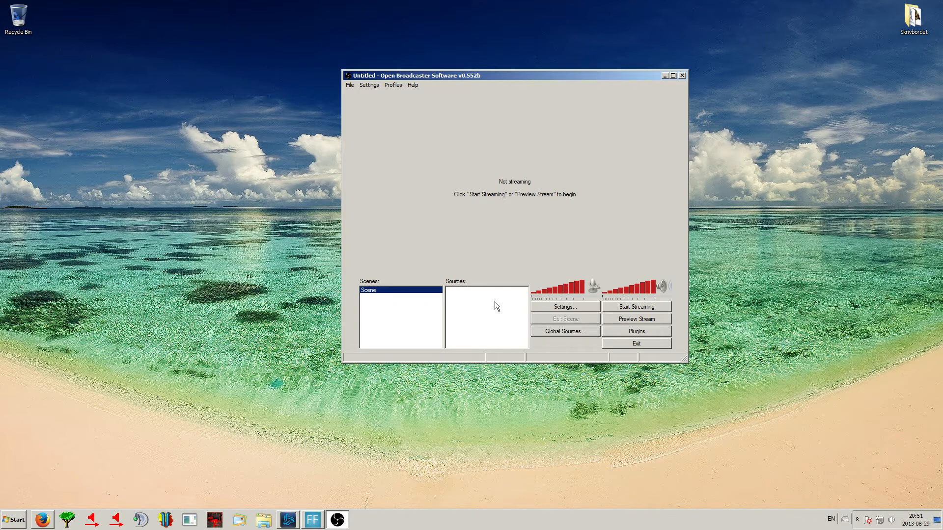
- Open the program's encoding settings and reposition the settings dialog
{"action": "left_click", "coordinate": [549, 307]}
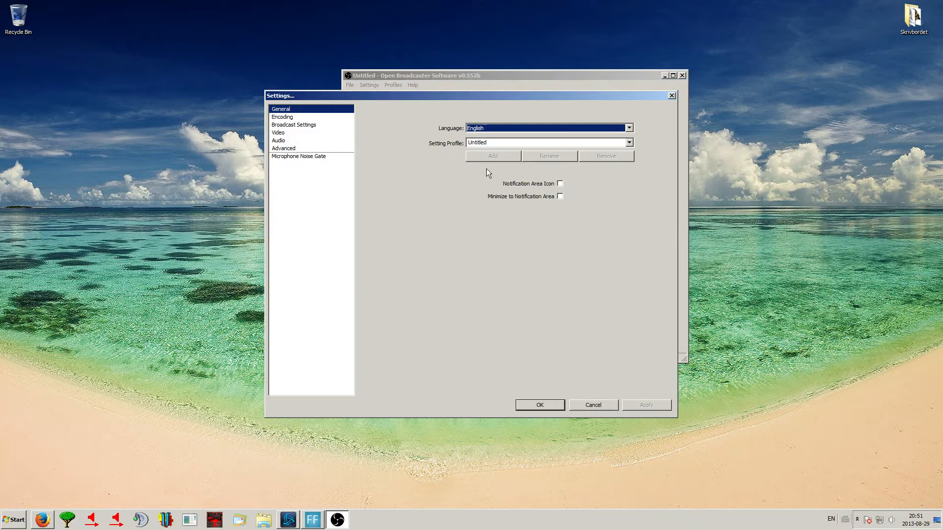
{"action": "left_click_drag", "start_coordinate": [429, 91], "coordinate": [496, 87]}
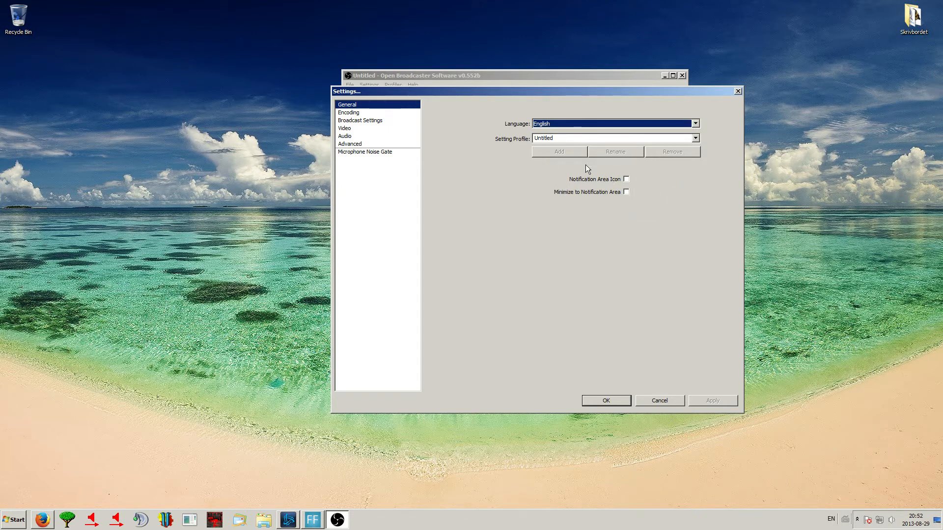
{"action": "left_click", "coordinate": [381, 113]}
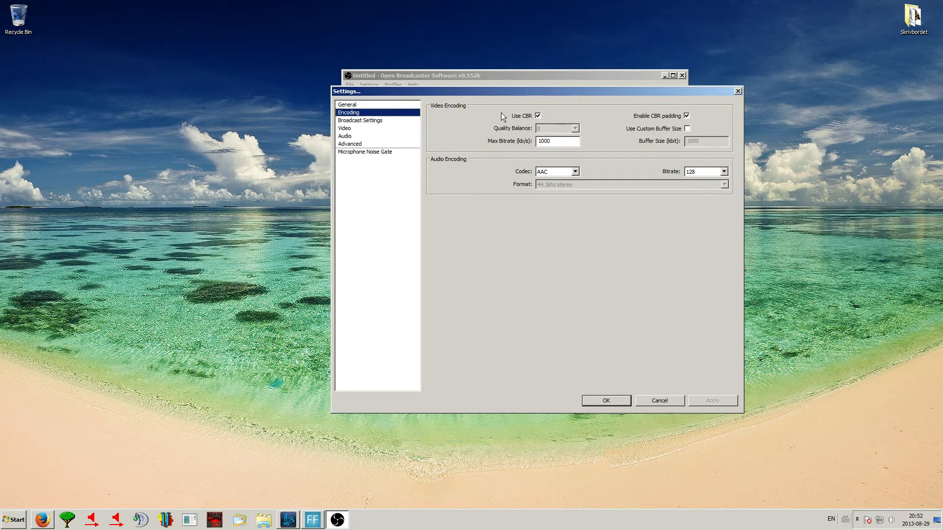
{"action": "left_click_drag", "start_coordinate": [517, 93], "coordinate": [512, 102]}
- Try turning off CBR to inspect the Quality Balance option, and re-enable CBR
{"action": "left_click", "coordinate": [533, 124]}
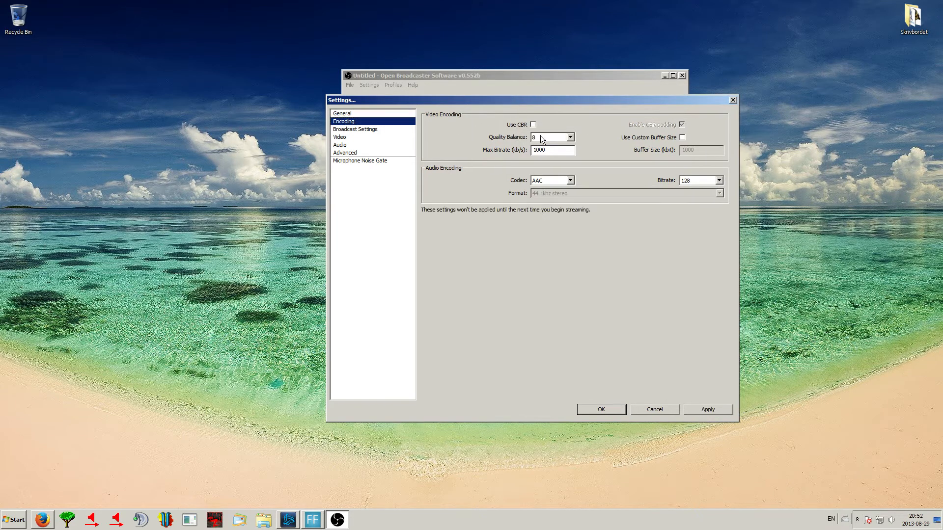
{"action": "left_click", "coordinate": [543, 138]}
{"action": "left_click", "coordinate": [542, 139]}
{"action": "left_click", "coordinate": [533, 125]}
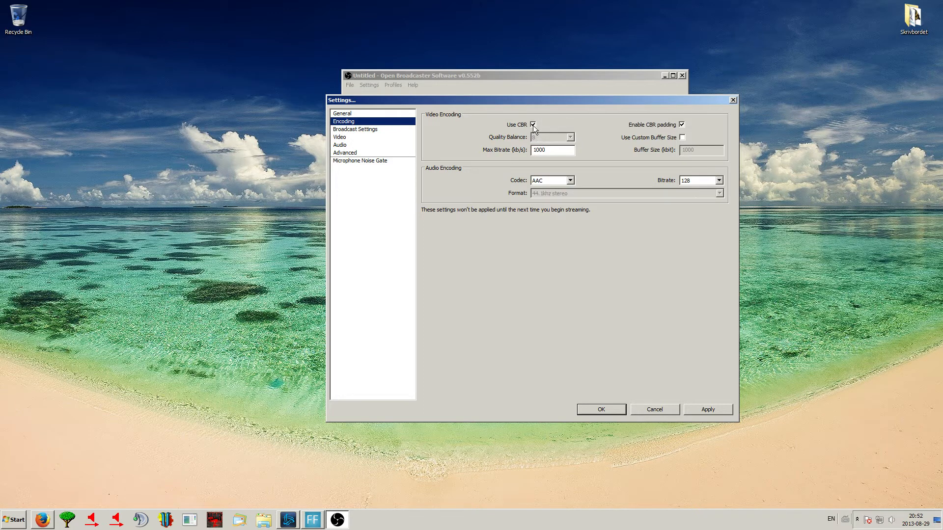
{"action": "left_click", "coordinate": [533, 124]}
{"action": "left_click", "coordinate": [533, 124]}
{"action": "double_click", "coordinate": [540, 151]}
{"action": "left_click", "coordinate": [534, 122]}
{"action": "left_click", "coordinate": [533, 123]}
- Set the maximum video bitrate to 2000 kb/s and apply the encoding change
{"action": "double_click", "coordinate": [555, 150]}
{"action": "type", "text": "200"}
{"action": "left_click", "coordinate": [700, 409]}
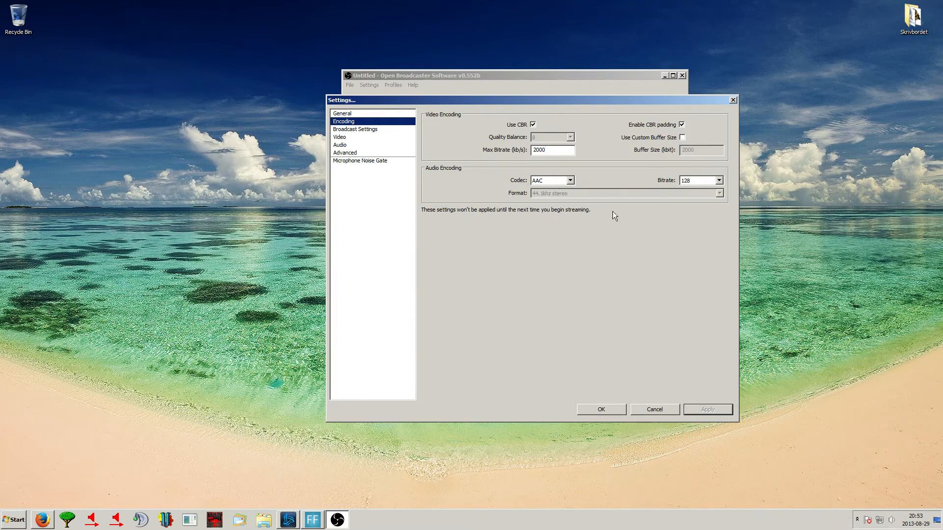
- Examine the available audio bitrates and audio codecs in the encoding settings
{"action": "left_click", "coordinate": [702, 182]}
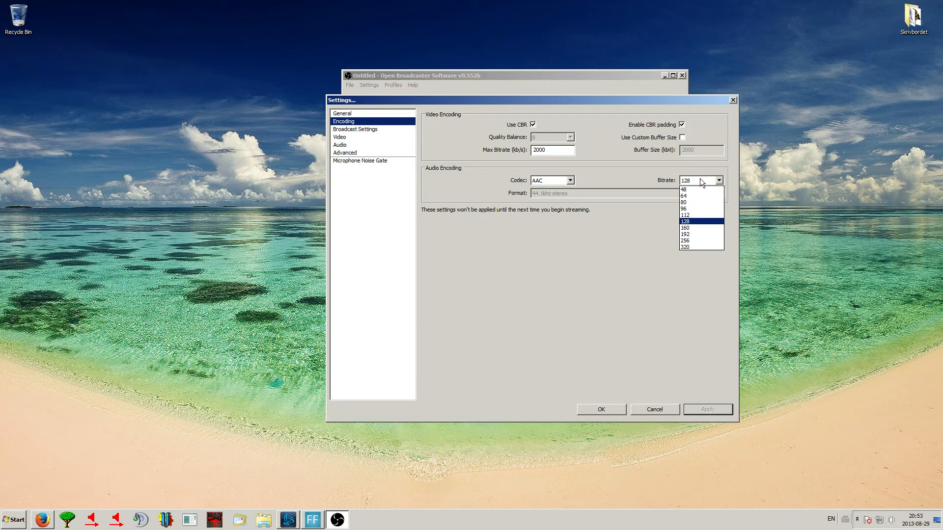
{"action": "left_click", "coordinate": [701, 180]}
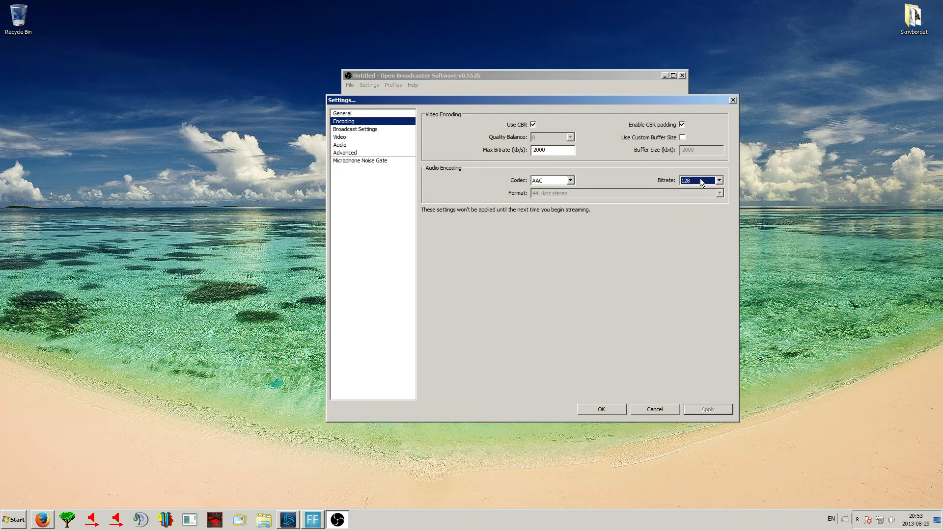
{"action": "left_click", "coordinate": [705, 181]}
{"action": "left_click", "coordinate": [705, 181]}
{"action": "left_click", "coordinate": [549, 181]}
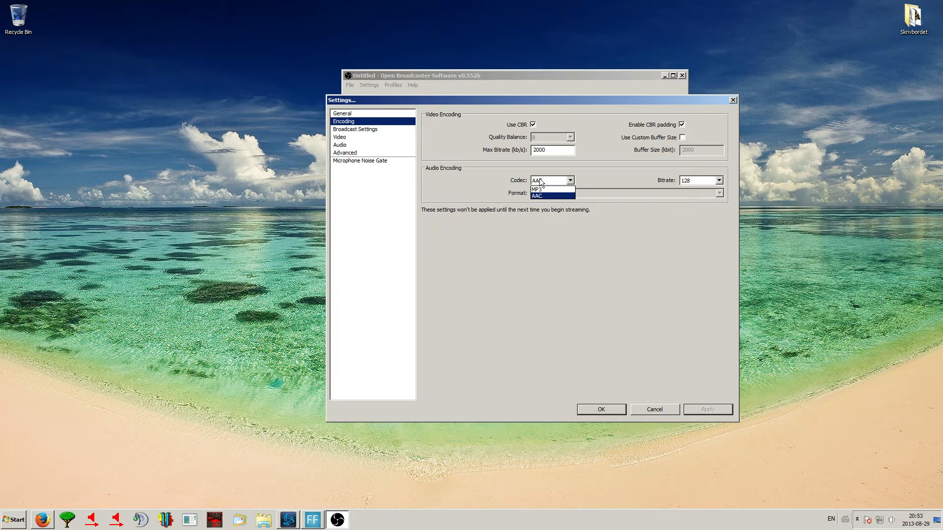
{"action": "left_click", "coordinate": [477, 185]}
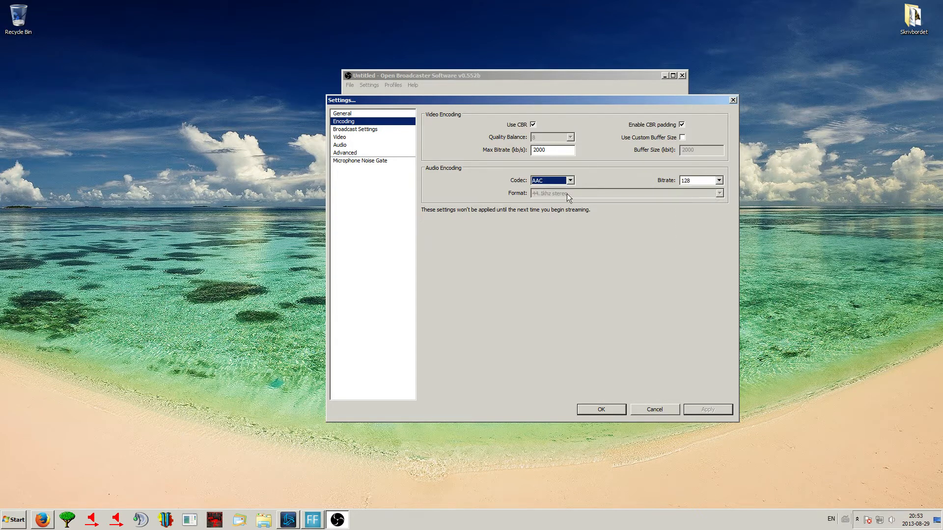
- Set the broadcast mode to File Output Only with D:\videos as the file path
{"action": "left_click", "coordinate": [360, 130]}
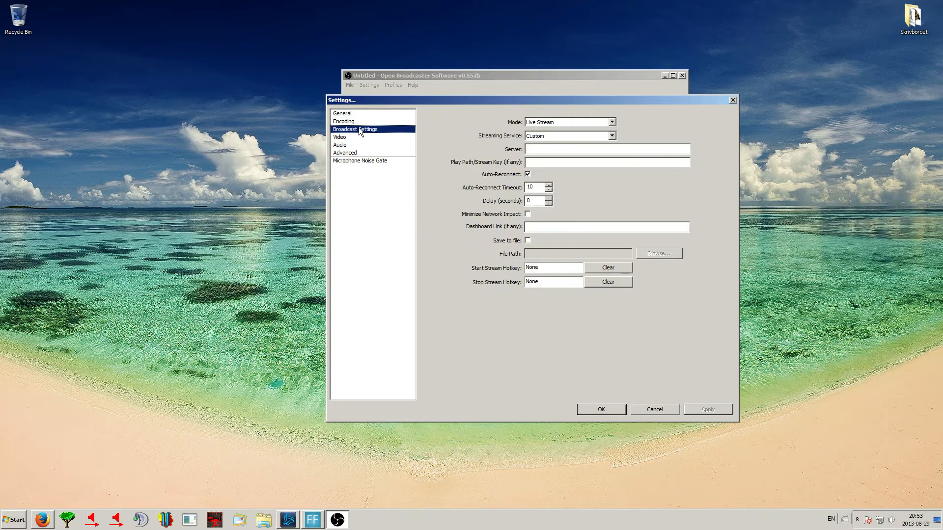
{"action": "left_click", "coordinate": [584, 119]}
{"action": "left_click", "coordinate": [571, 135]}
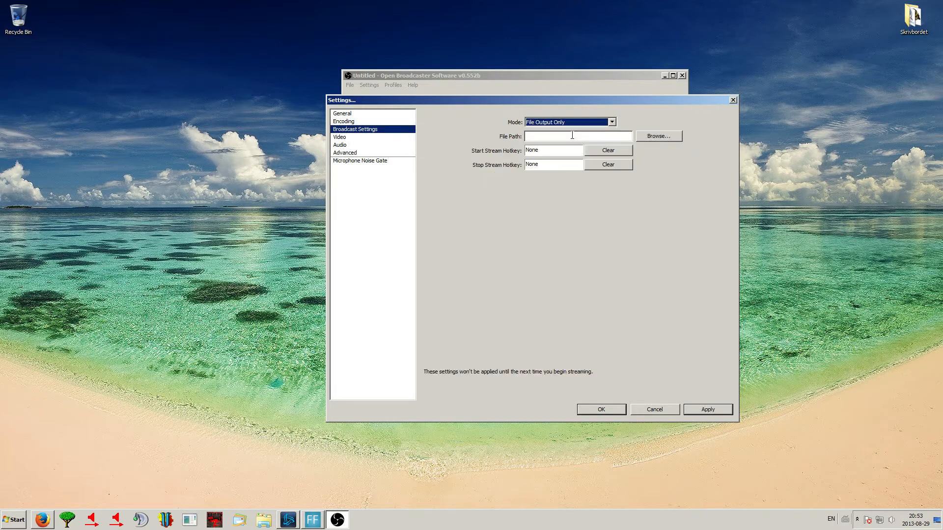
{"action": "left_click", "coordinate": [565, 138]}
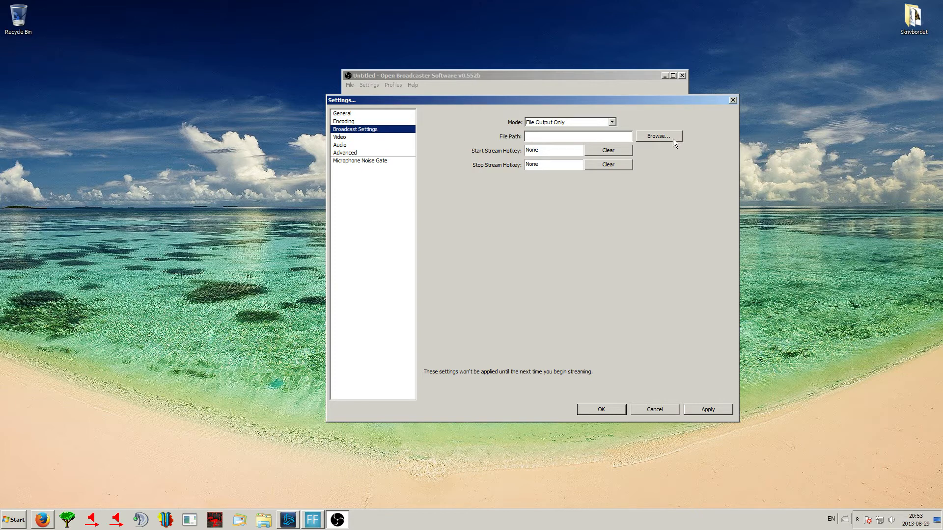
{"action": "type", "text": ":D"}
{"action": "key", "text": "BackSpace"}
{"action": "type", "text": "D:\\videos"}
- Try to choose the output file location by browsing to the Videos folder on drive D
{"action": "left_click", "coordinate": [659, 136]}
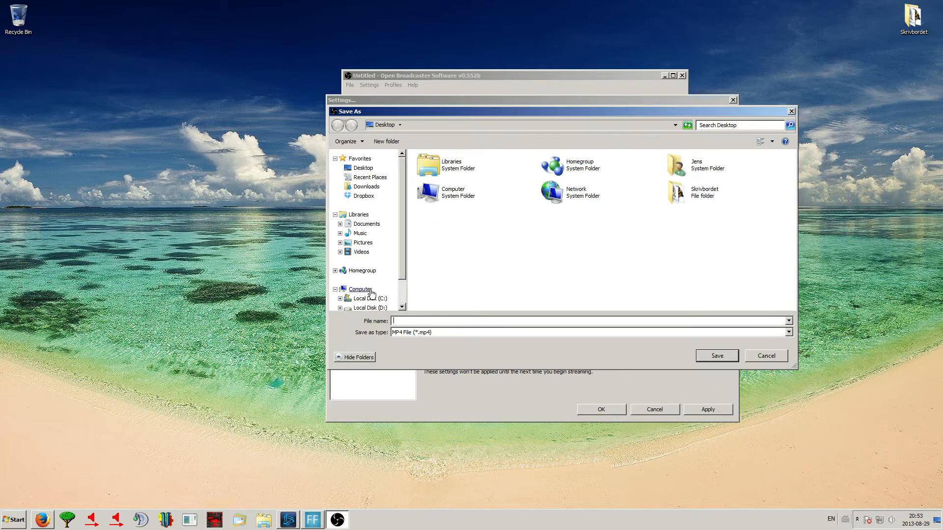
{"action": "left_click", "coordinate": [370, 307]}
{"action": "left_click", "coordinate": [469, 287]}
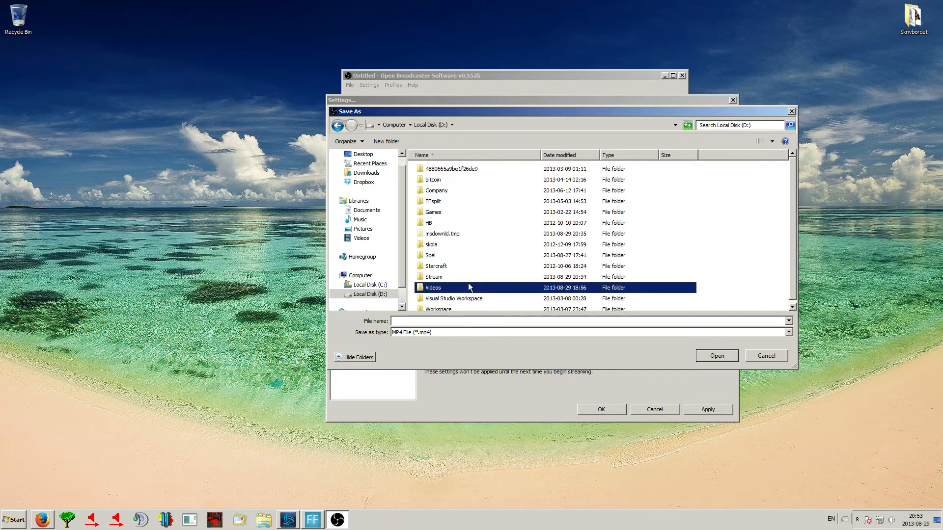
{"action": "left_click", "coordinate": [718, 357]}
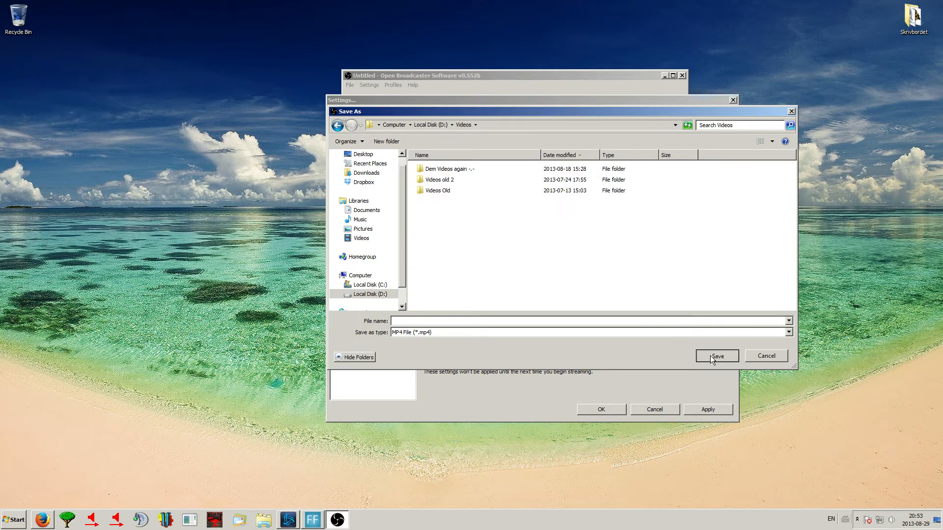
{"action": "left_click", "coordinate": [792, 112]}
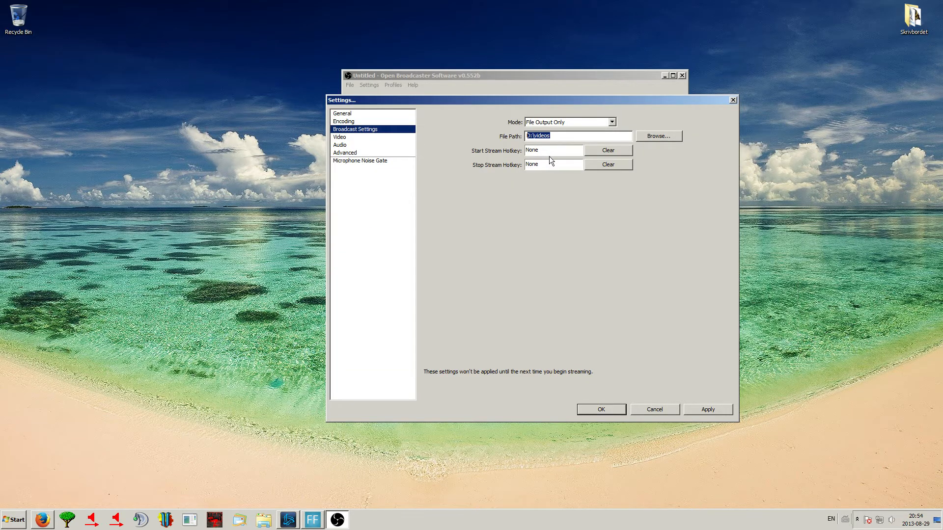
- Clear the start stream hotkey, and save the broadcast changes while switching to the video settings
{"action": "left_click", "coordinate": [576, 150]}
{"action": "left_click", "coordinate": [618, 152]}
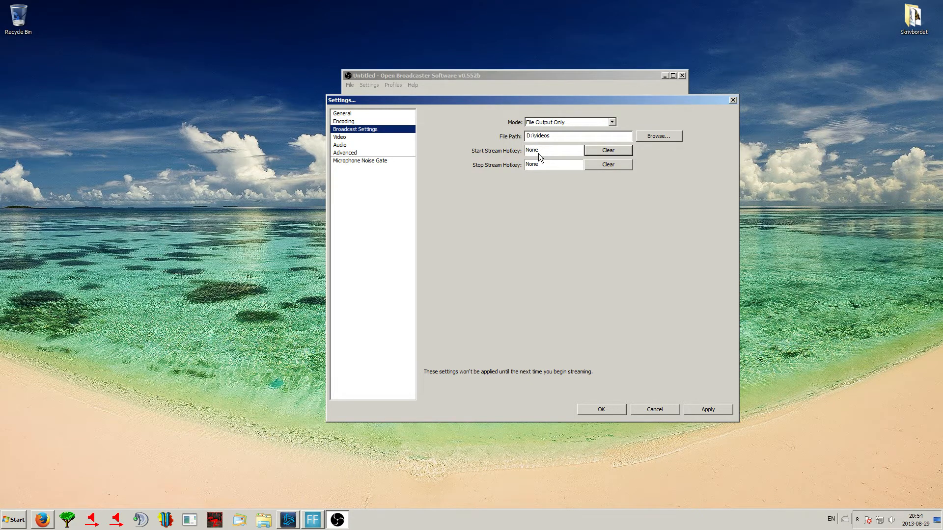
{"action": "left_click", "coordinate": [400, 137]}
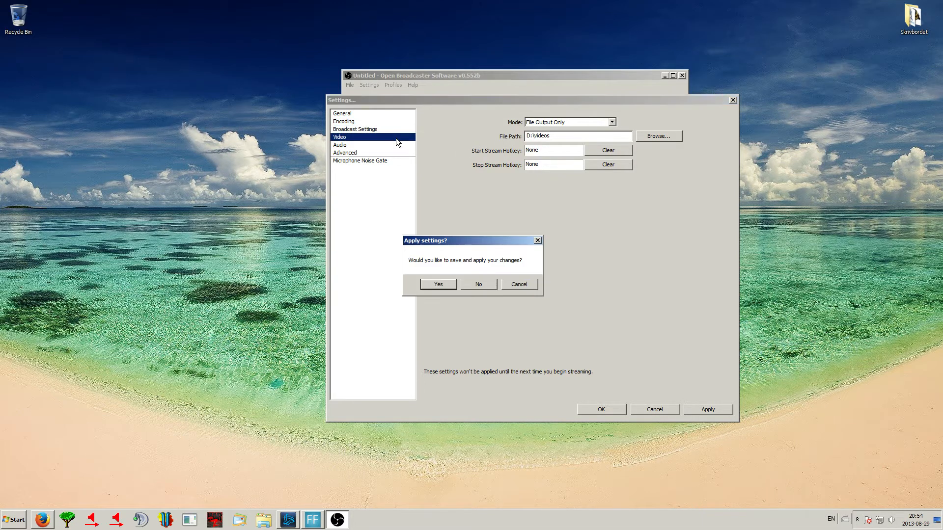
{"action": "left_click", "coordinate": [430, 284]}
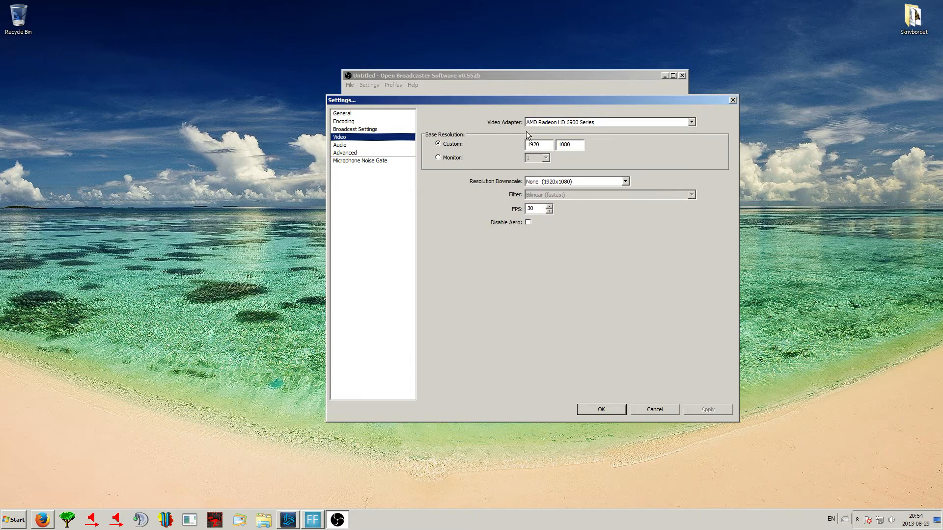
- Select AMD Radeon HD 6900 Series as the video adapter and check the custom base resolution
{"action": "left_click", "coordinate": [577, 122]}
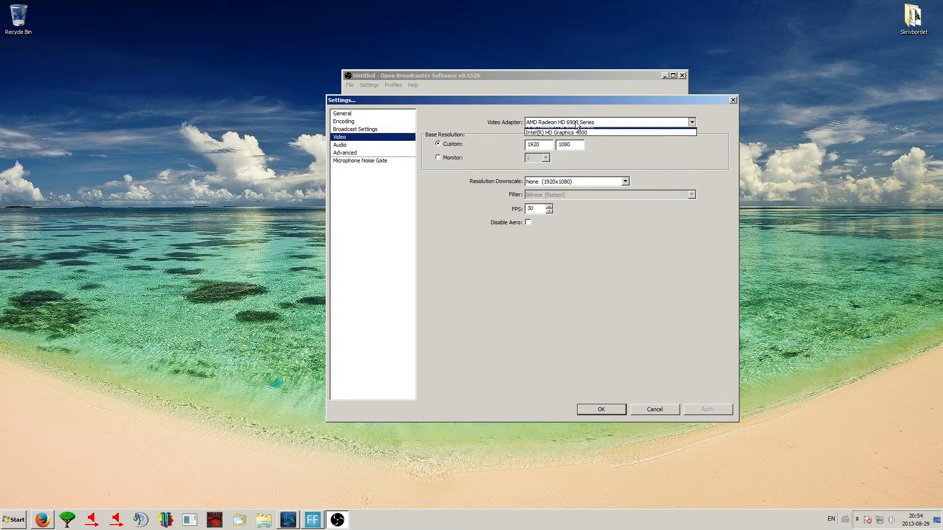
{"action": "left_click", "coordinate": [577, 124]}
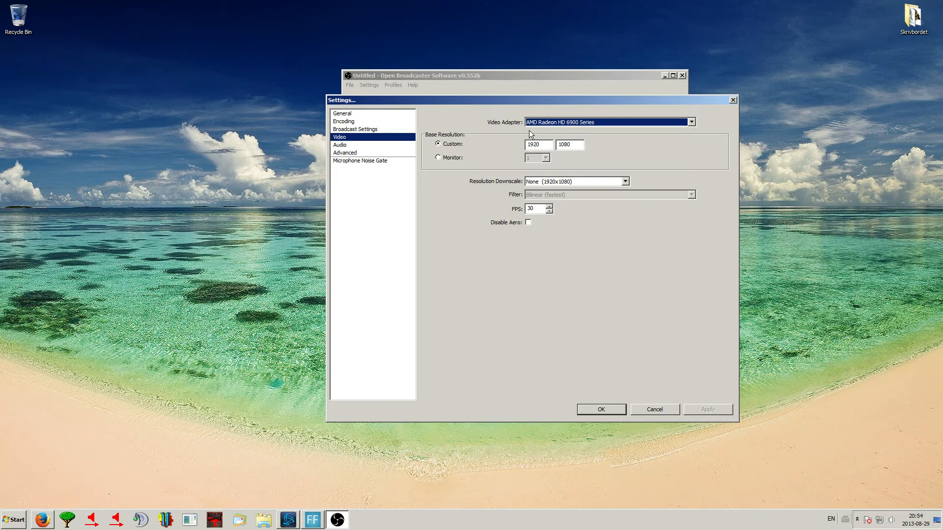
{"action": "left_click", "coordinate": [568, 123]}
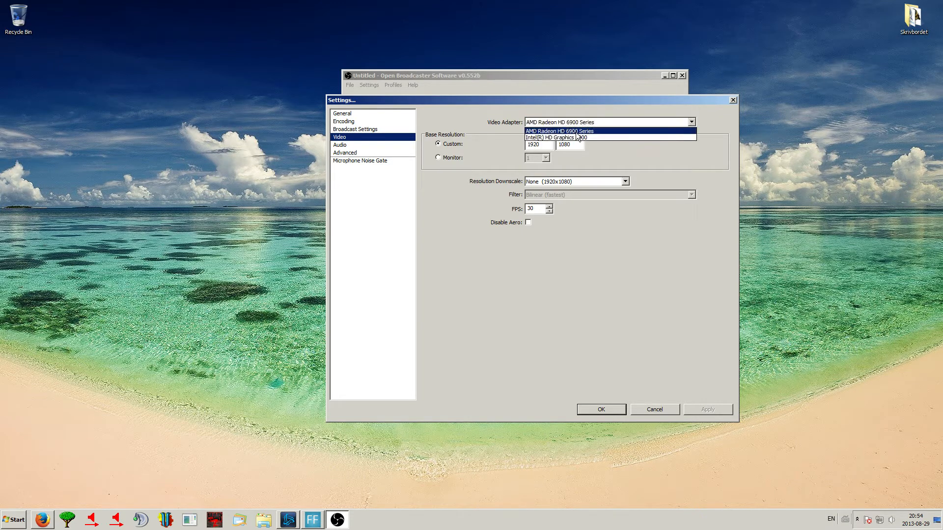
{"action": "left_click", "coordinate": [577, 132]}
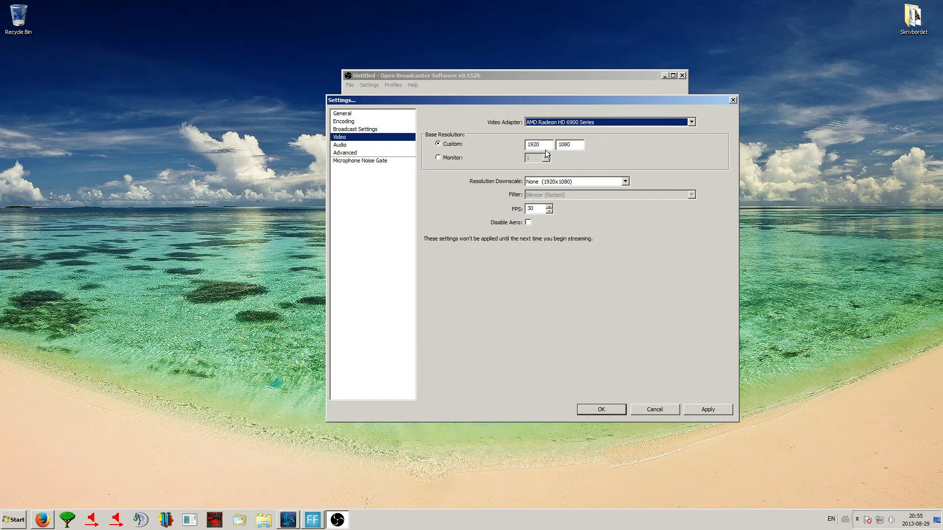
{"action": "key", "text": "Tab"}
{"action": "left_click", "coordinate": [581, 144]}
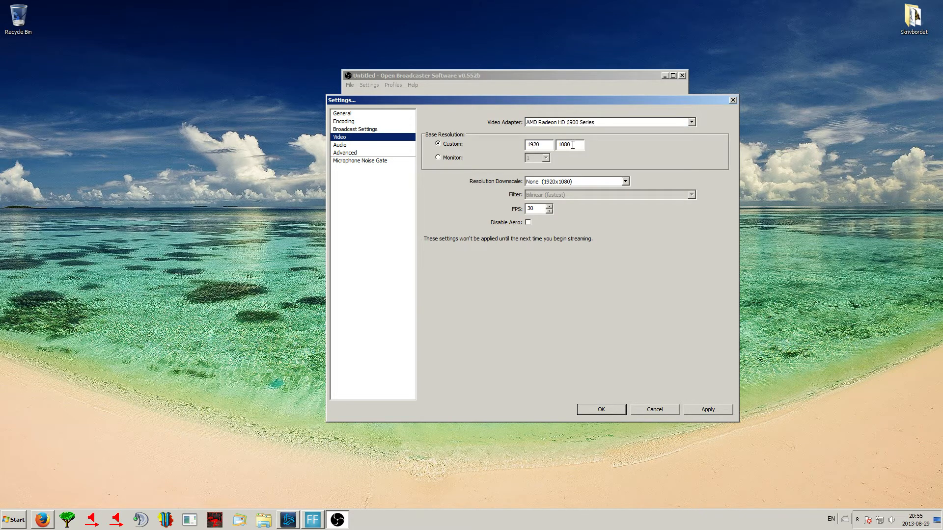
{"action": "left_click_drag", "start_coordinate": [534, 144], "coordinate": [518, 147]}
{"action": "left_click", "coordinate": [546, 146]}
- Set the resolution downscale to 1.50 (1280x720) with the Bilinear (fastest) filter, and apply the video settings
{"action": "left_click", "coordinate": [582, 182]}
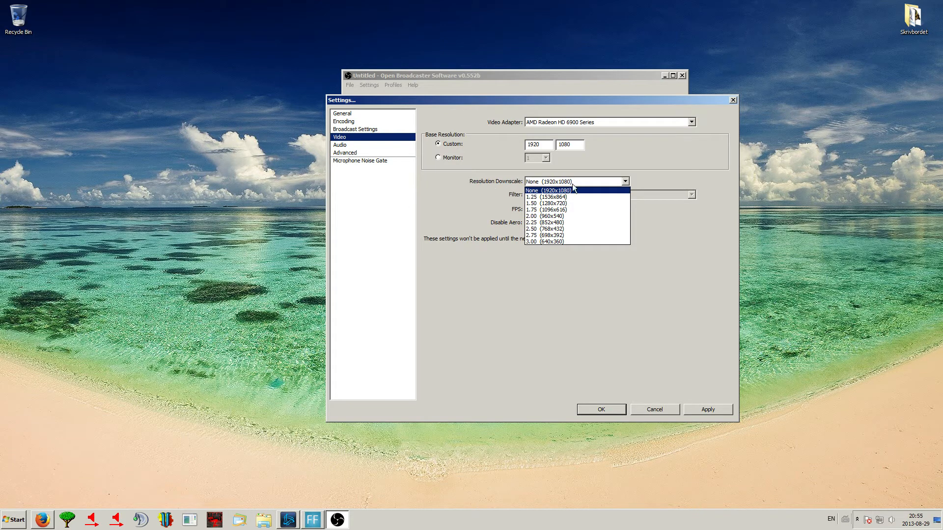
{"action": "left_click", "coordinate": [563, 203]}
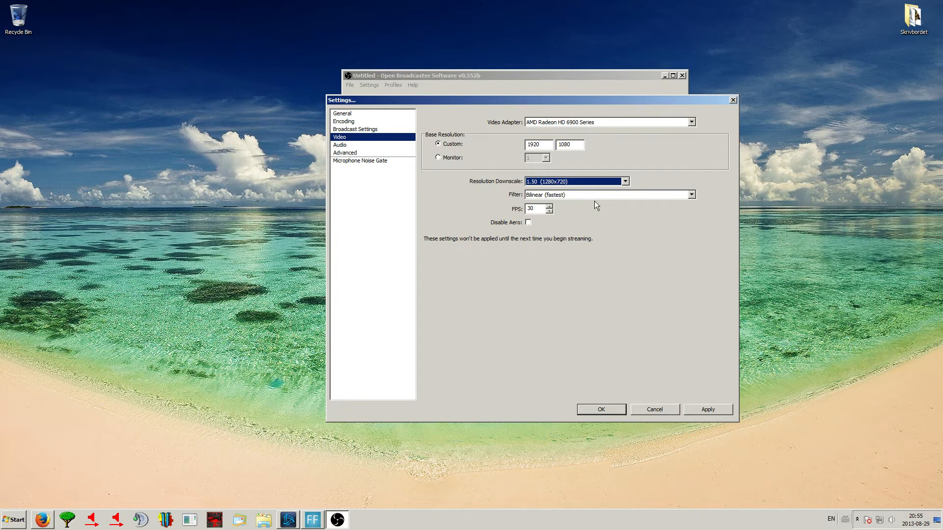
{"action": "left_click", "coordinate": [576, 196]}
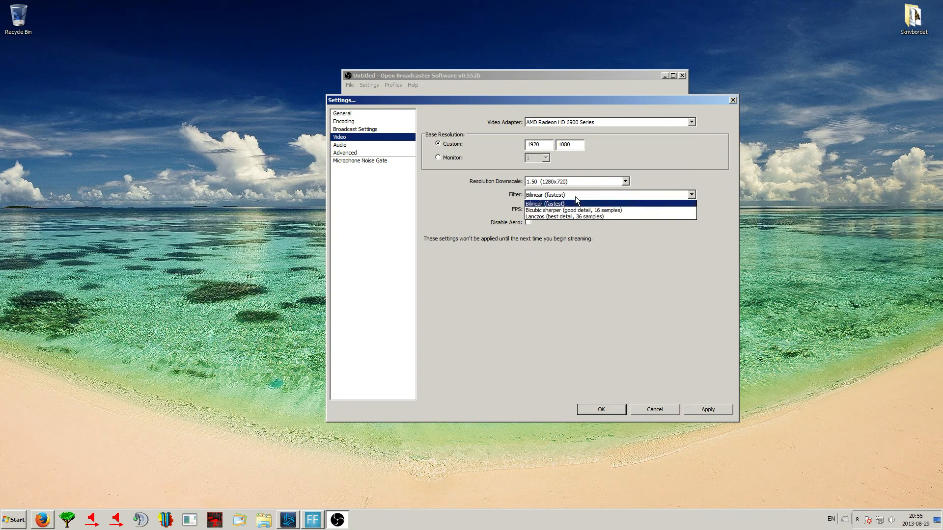
{"action": "left_click", "coordinate": [576, 197]}
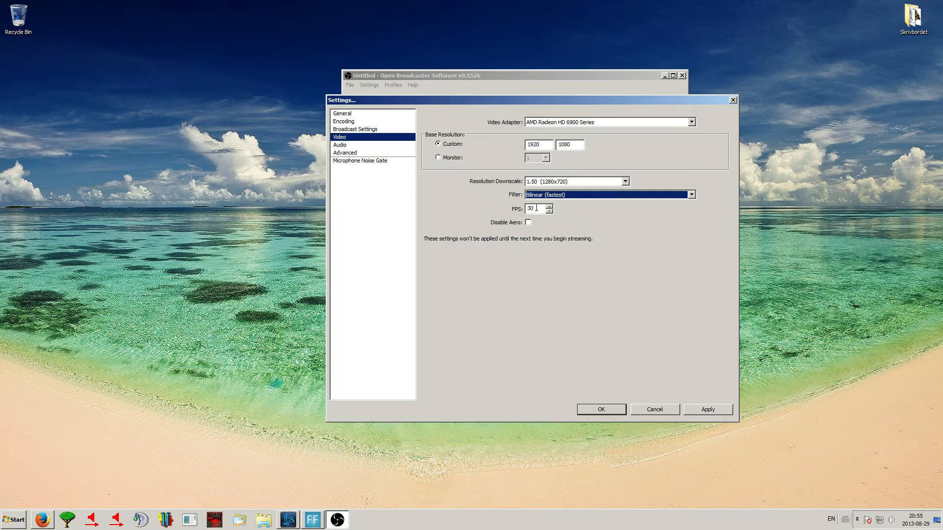
{"action": "left_click_drag", "start_coordinate": [536, 208], "coordinate": [460, 212]}
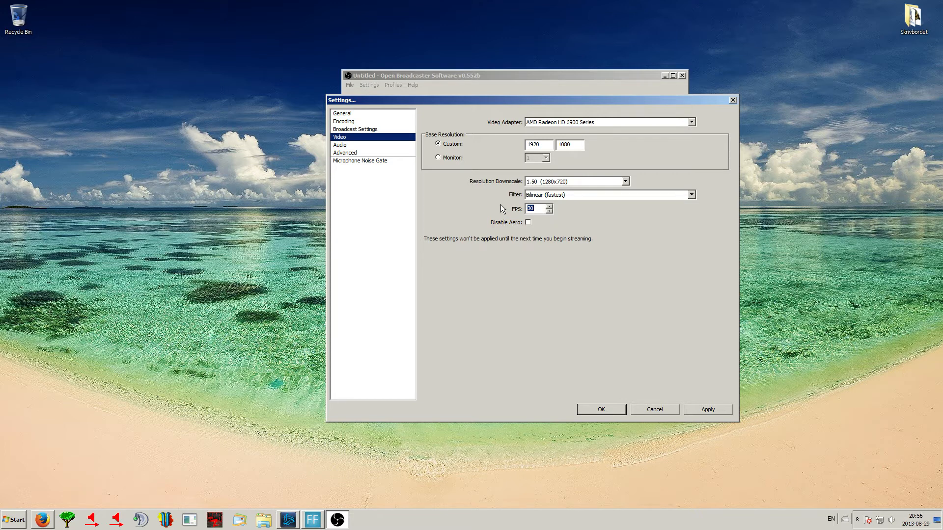
{"action": "left_click", "coordinate": [700, 411]}
- In the audio settings, select Default for both the desktop audio device and the microphone/auxiliary device
{"action": "left_click", "coordinate": [372, 144]}
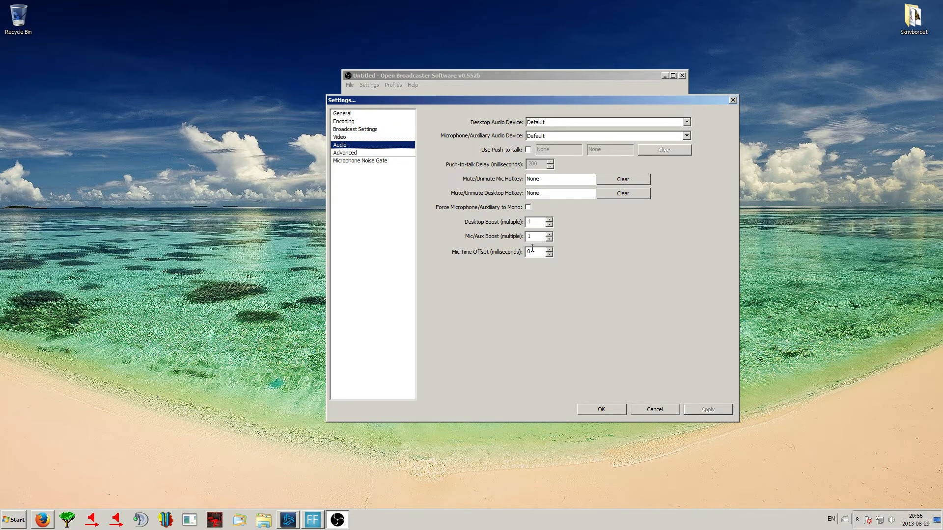
{"action": "left_click", "coordinate": [543, 123]}
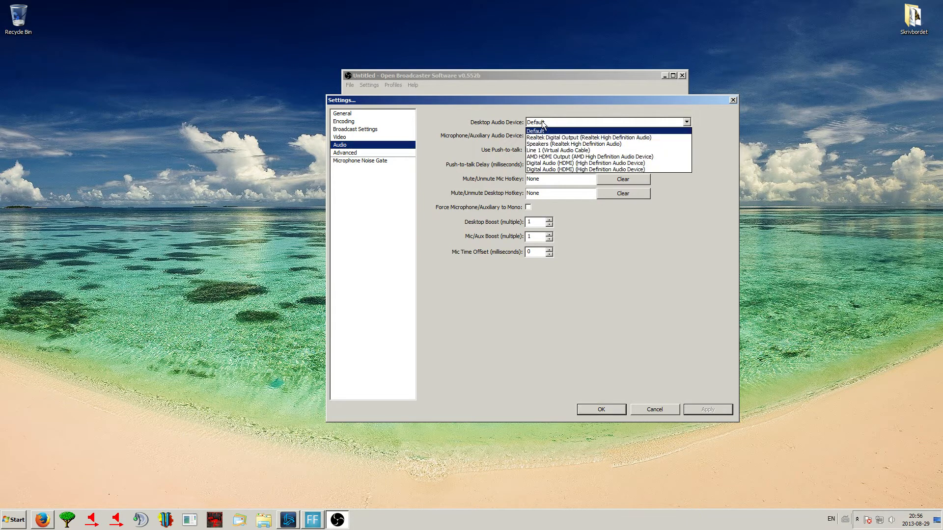
{"action": "left_click", "coordinate": [538, 131]}
{"action": "left_click", "coordinate": [539, 136]}
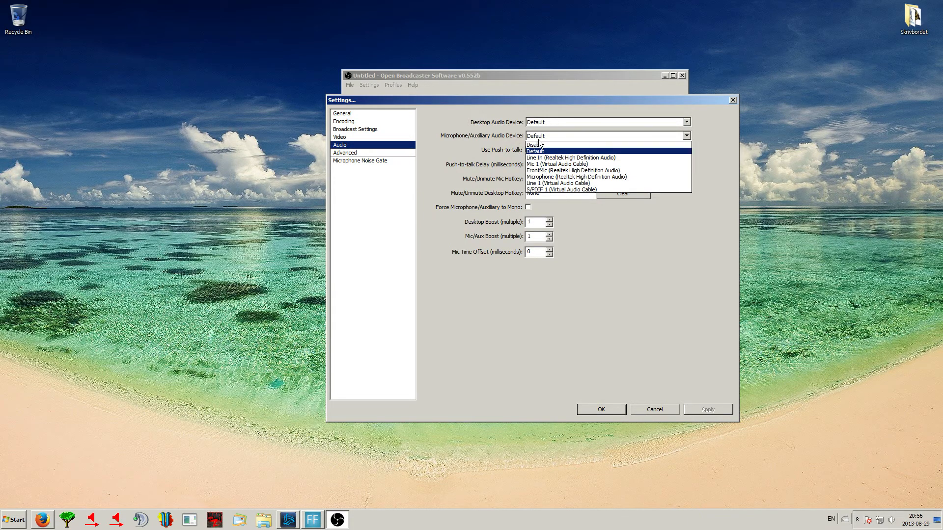
{"action": "left_click", "coordinate": [539, 142]}
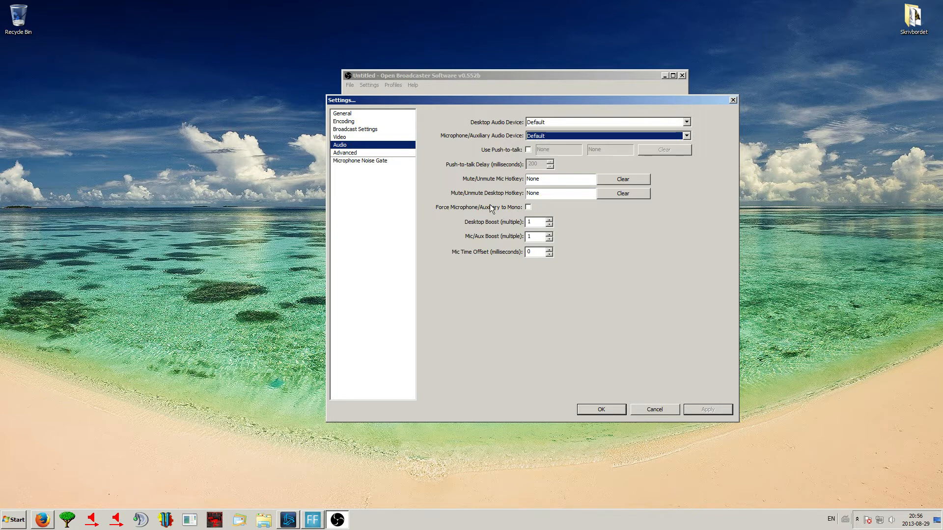
- In the advanced settings, choose the Normal process priority class and the veryfast x264 CPU preset, and confirm the settings
{"action": "left_click", "coordinate": [370, 153]}
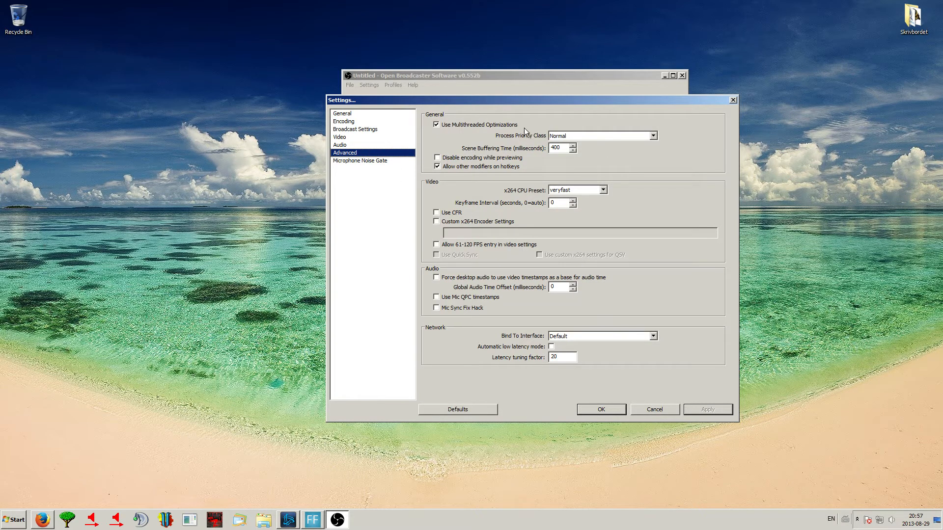
{"action": "left_click", "coordinate": [589, 133]}
{"action": "left_click", "coordinate": [589, 134]}
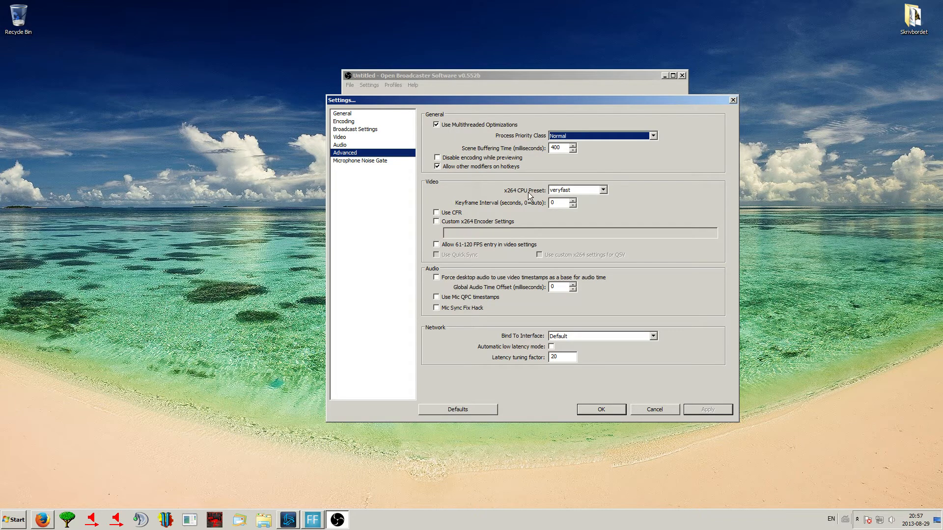
{"action": "left_click", "coordinate": [575, 189]}
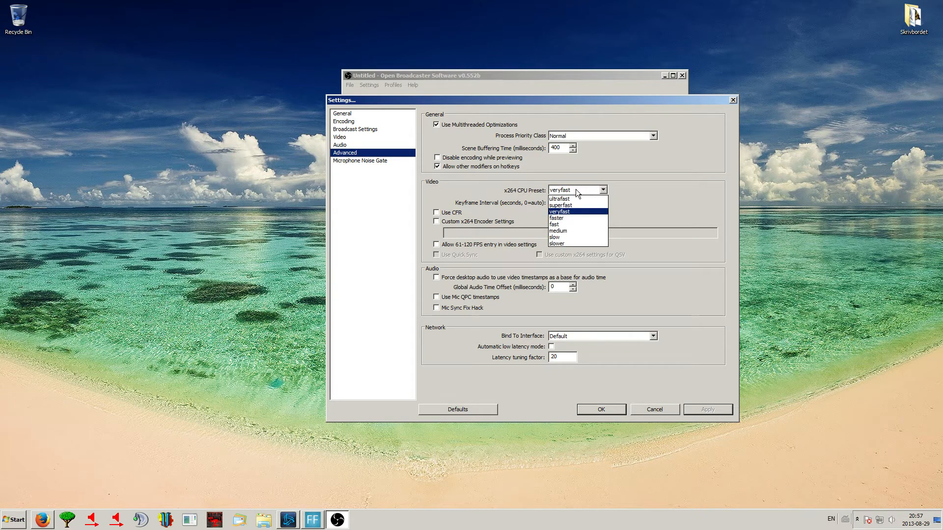
{"action": "left_click", "coordinate": [576, 190]}
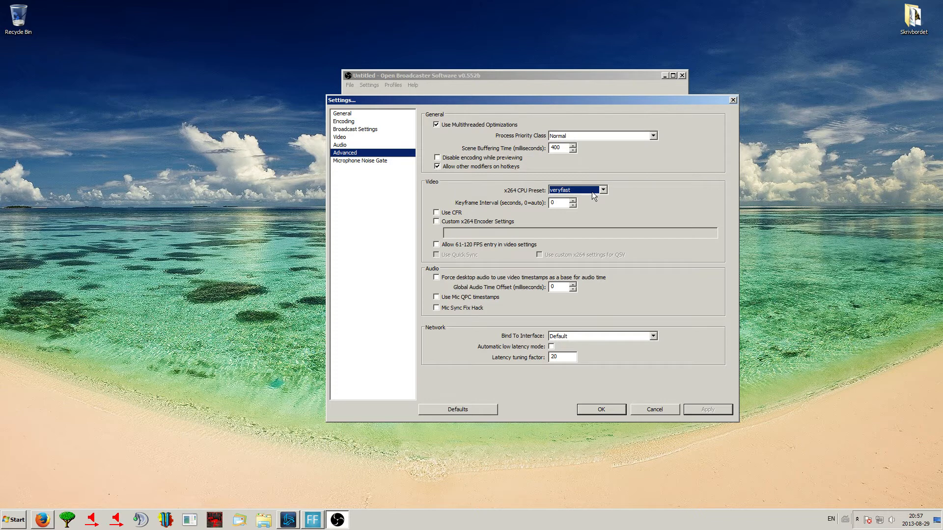
{"action": "left_click", "coordinate": [593, 192]}
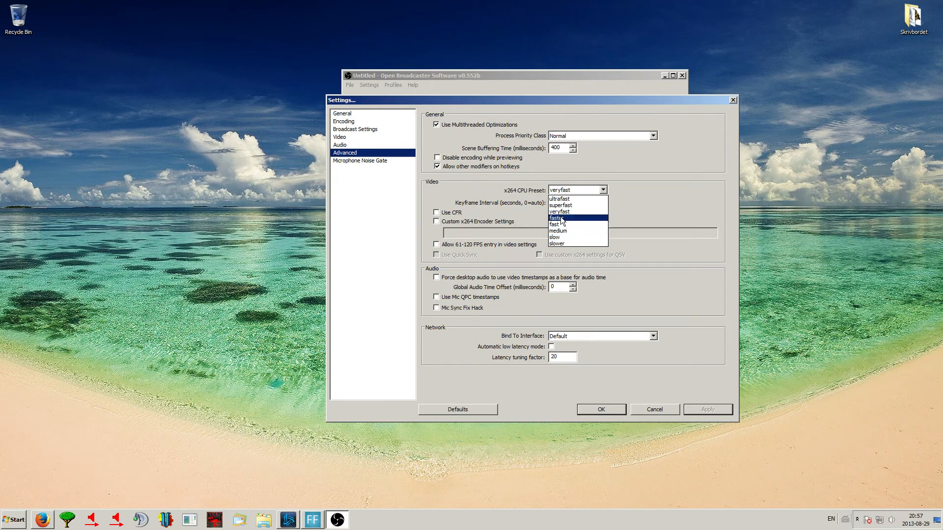
{"action": "left_click", "coordinate": [565, 211]}
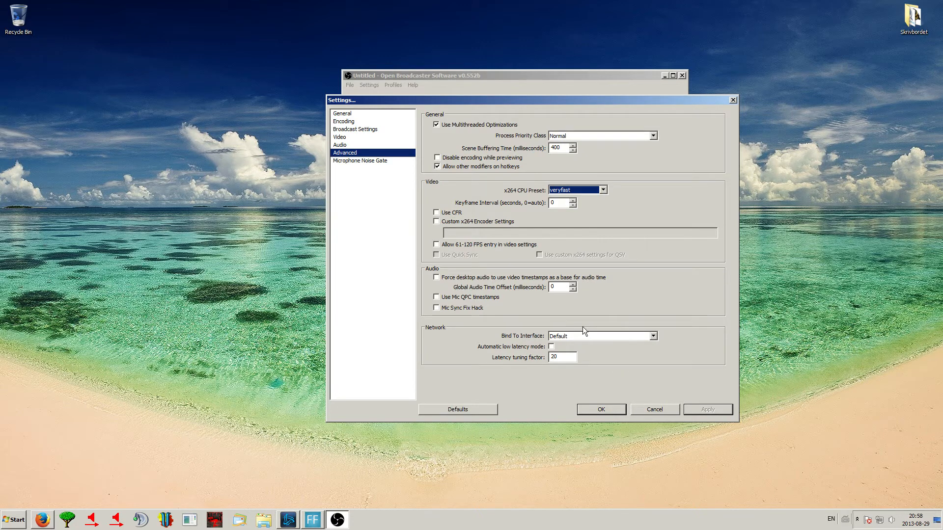
{"action": "left_click", "coordinate": [596, 409]}
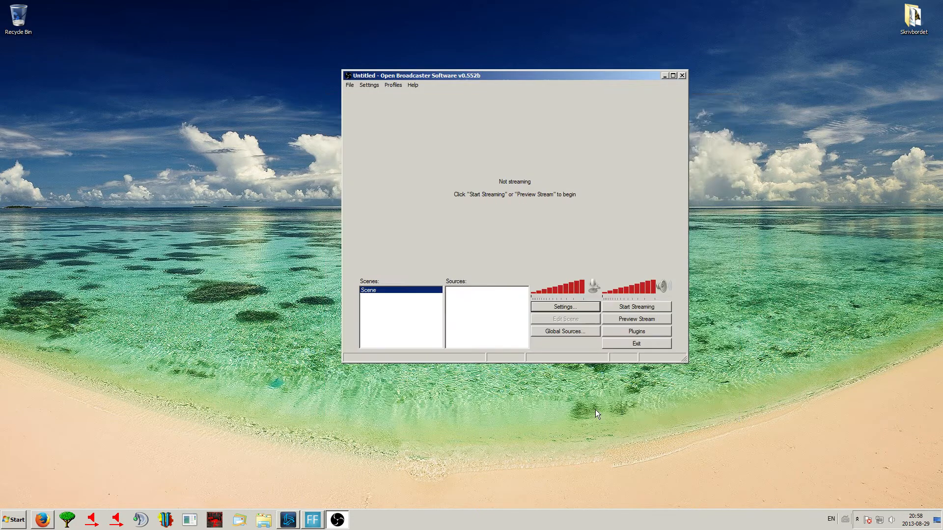
- Switch to the Battle.net launcher, launch Diablo III for the Europe region, and minimize the launcher
{"action": "left_click_drag", "start_coordinate": [515, 75], "coordinate": [569, 89]}
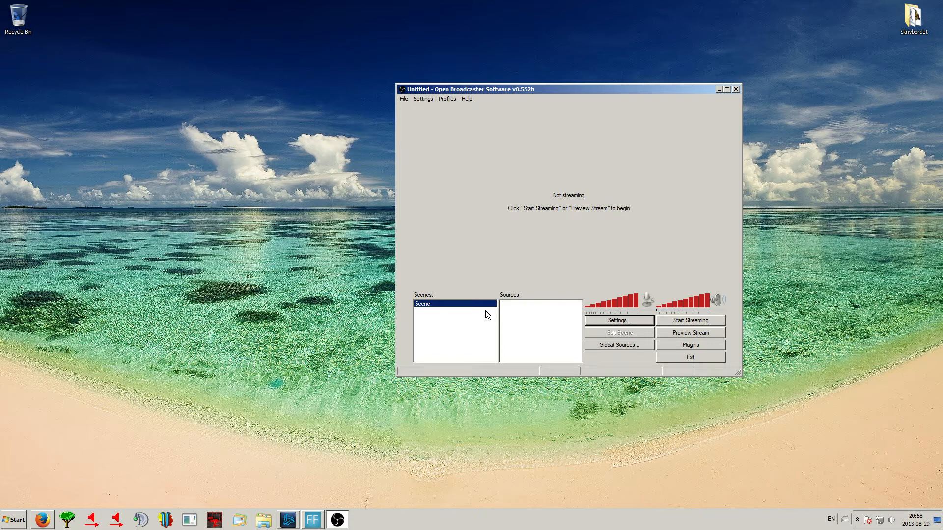
{"action": "left_click", "coordinate": [288, 519]}
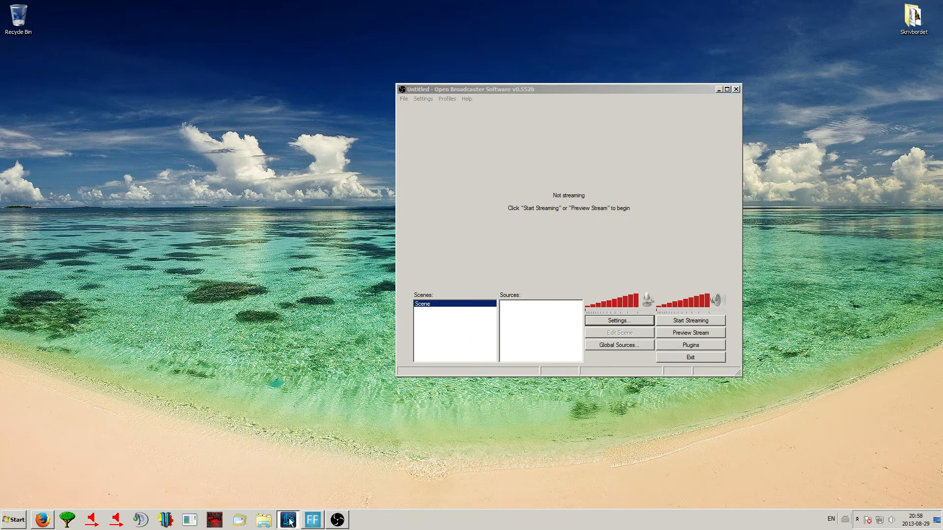
{"action": "left_click", "coordinate": [325, 391]}
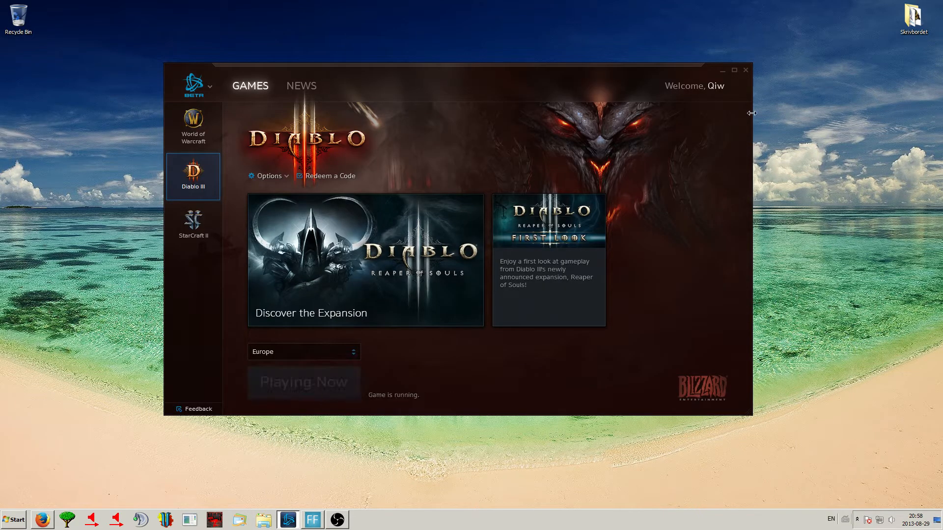
{"action": "left_click", "coordinate": [723, 71]}
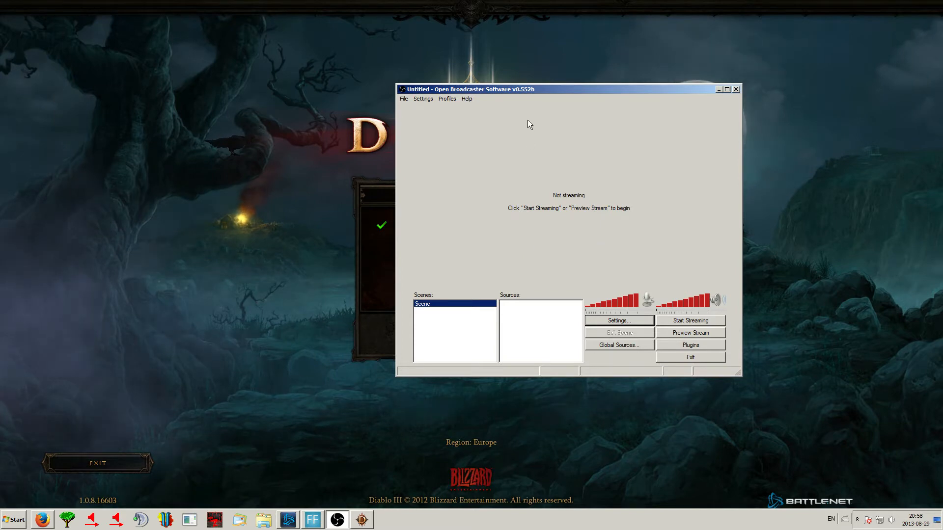
- Move the Open Broadcaster Software window clear of the game menu and rename the existing scene as Diablo 3
{"action": "left_click_drag", "start_coordinate": [527, 89], "coordinate": [492, 124]}
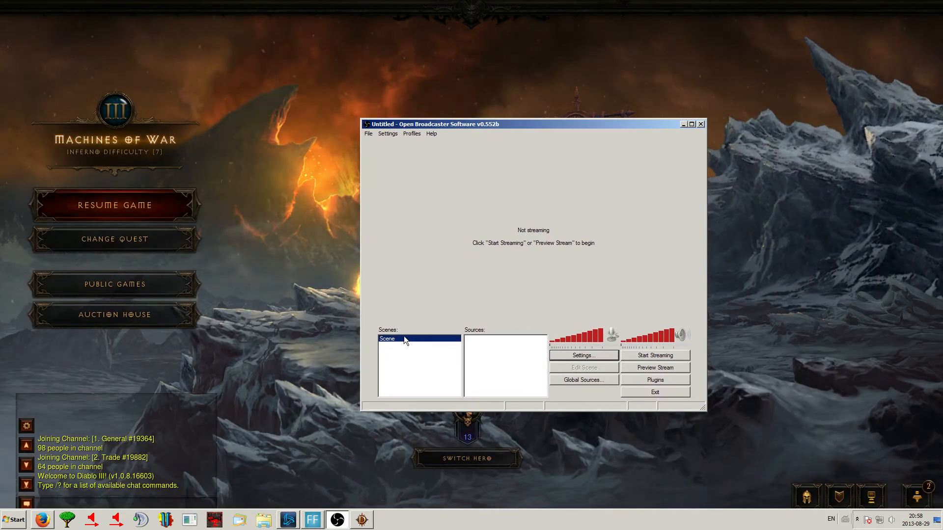
{"action": "right_click", "coordinate": [404, 338]}
{"action": "left_click", "coordinate": [432, 371]}
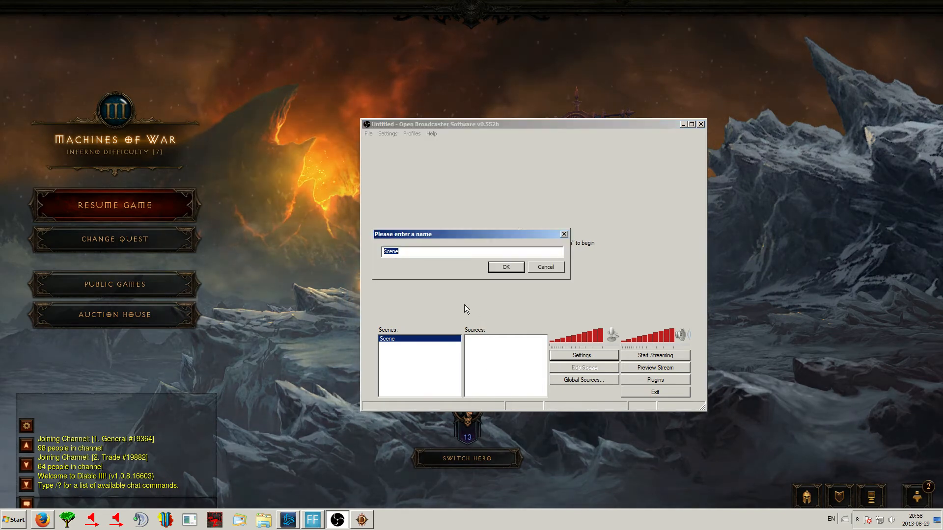
{"action": "type", "text": "Diablo 3"}
{"action": "key", "text": "Return"}
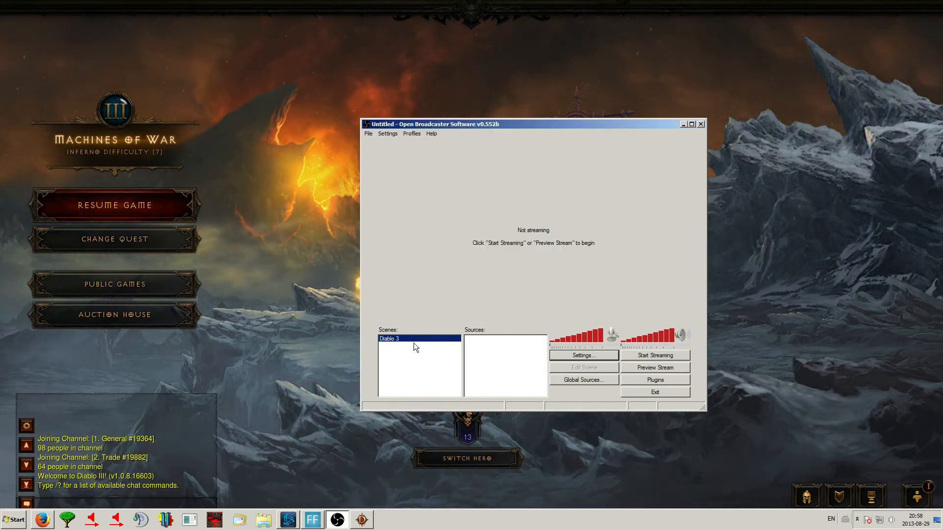
- Add a Game Capture source named Diablo 3 Main to the Diablo 3 scene
{"action": "right_click", "coordinate": [492, 361]}
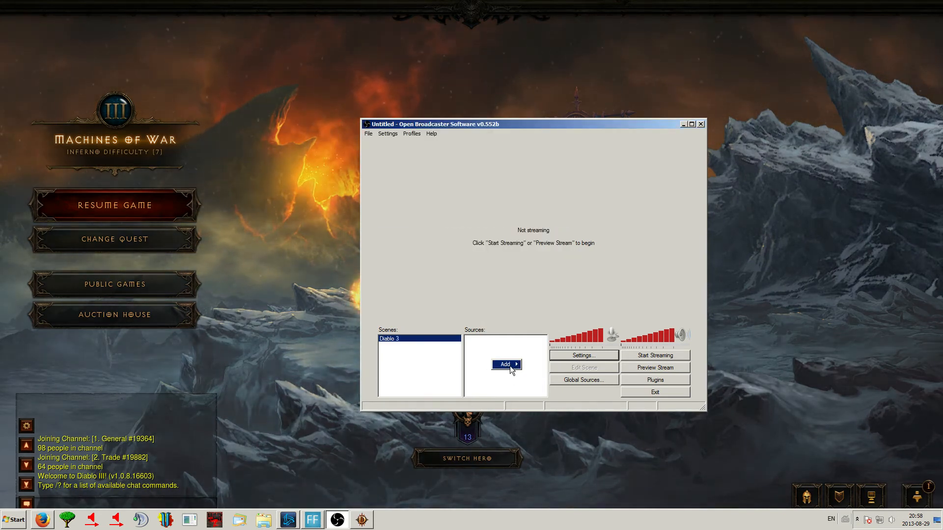
{"action": "mouse_move", "coordinate": [510, 365]}
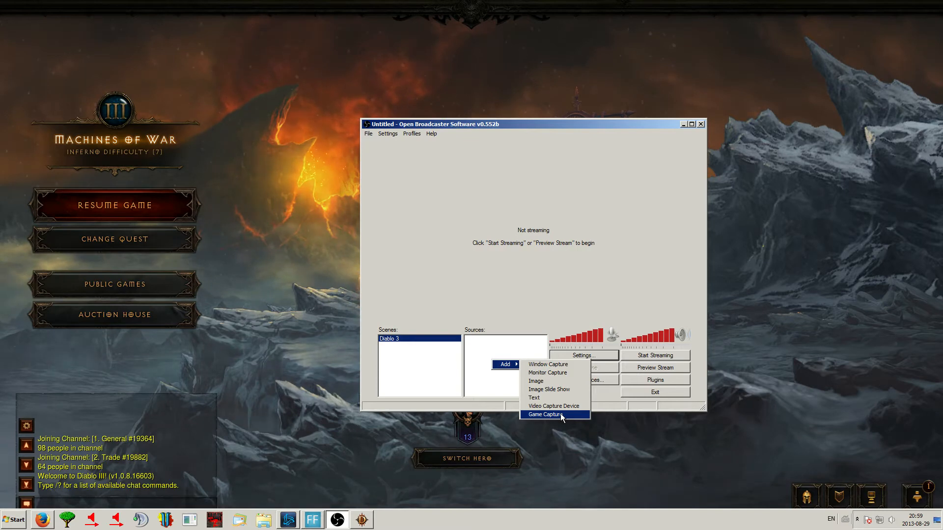
{"action": "left_click", "coordinate": [545, 414]}
{"action": "type", "text": "Diabl"}
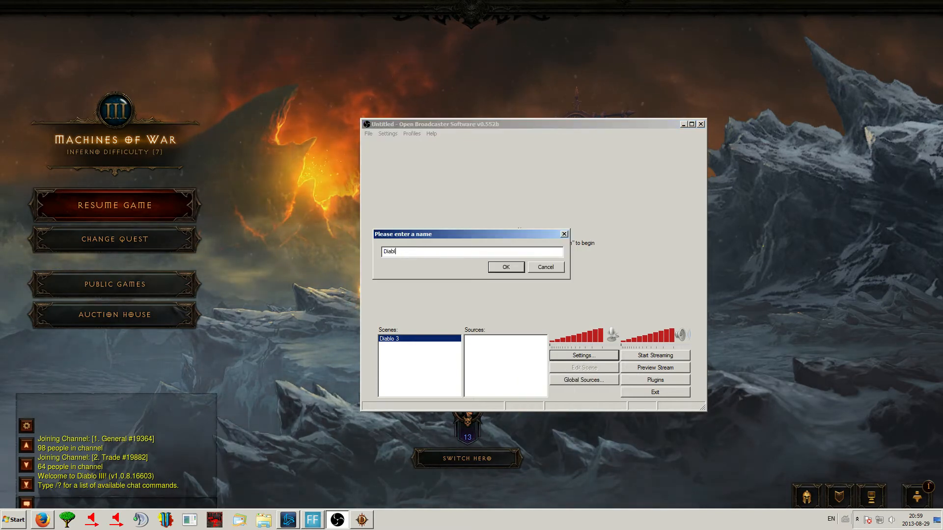
{"action": "type", "text": "o 3 Main"}
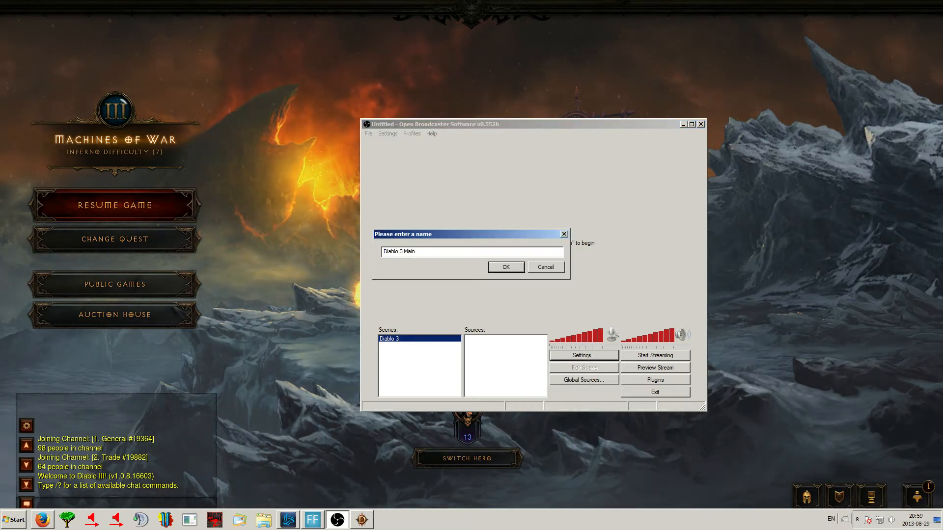
{"action": "key", "text": "Return"}
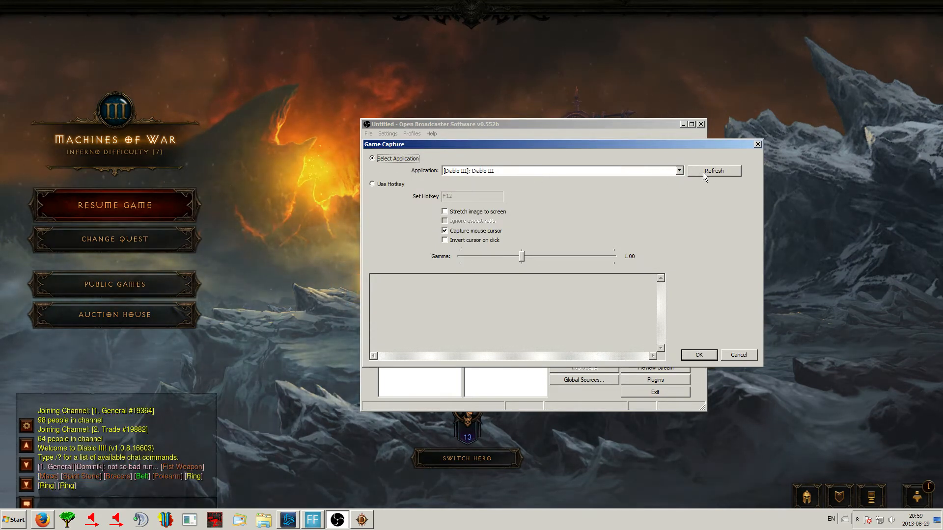
- Refresh the application list, choose [Diablo III]: Diablo III as the application to capture, and confirm the game capture
{"action": "left_click", "coordinate": [690, 172]}
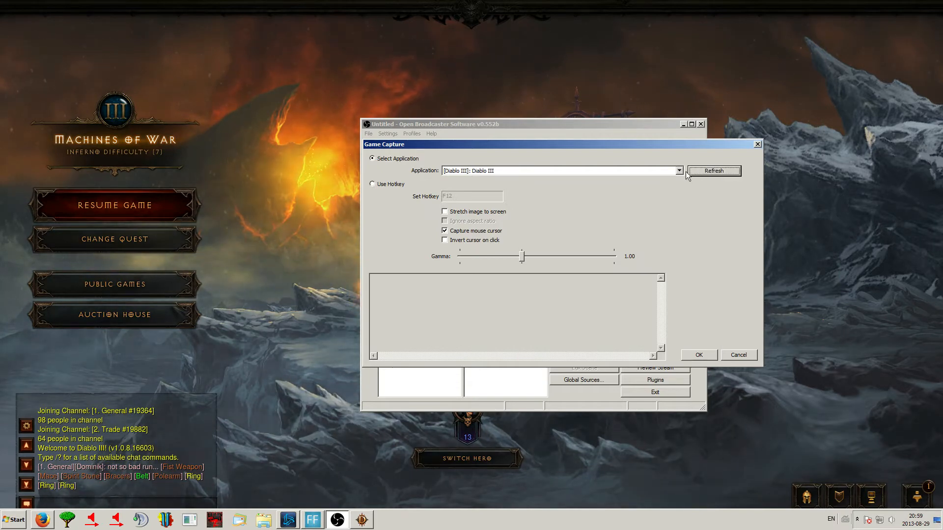
{"action": "left_click", "coordinate": [680, 171]}
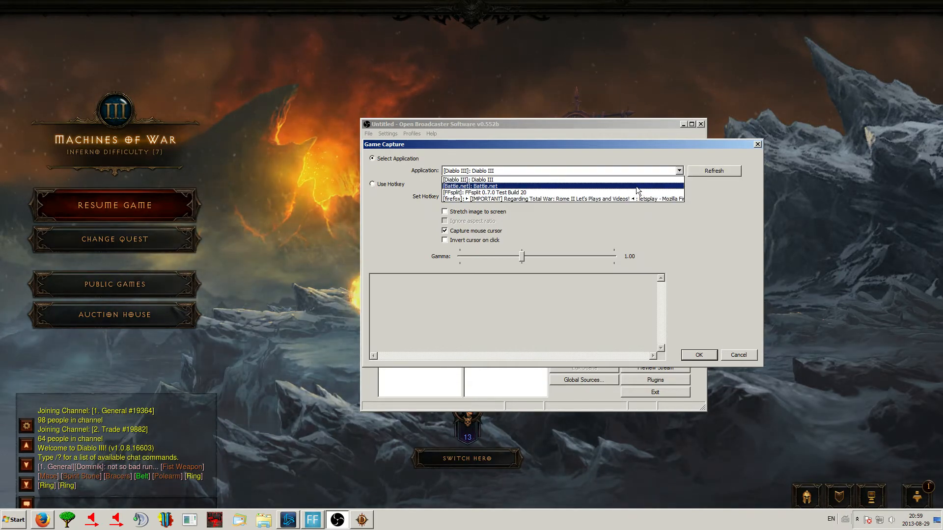
{"action": "left_click", "coordinate": [614, 180]}
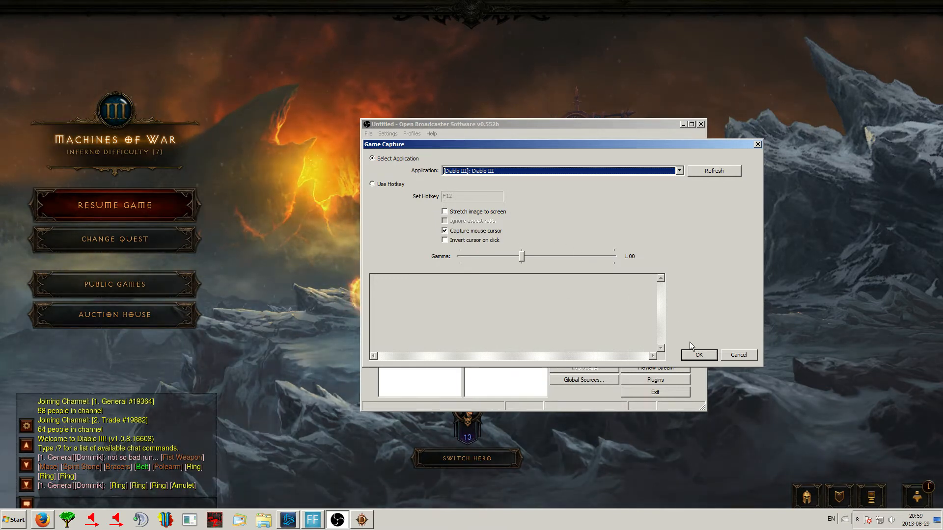
{"action": "left_click", "coordinate": [689, 354]}
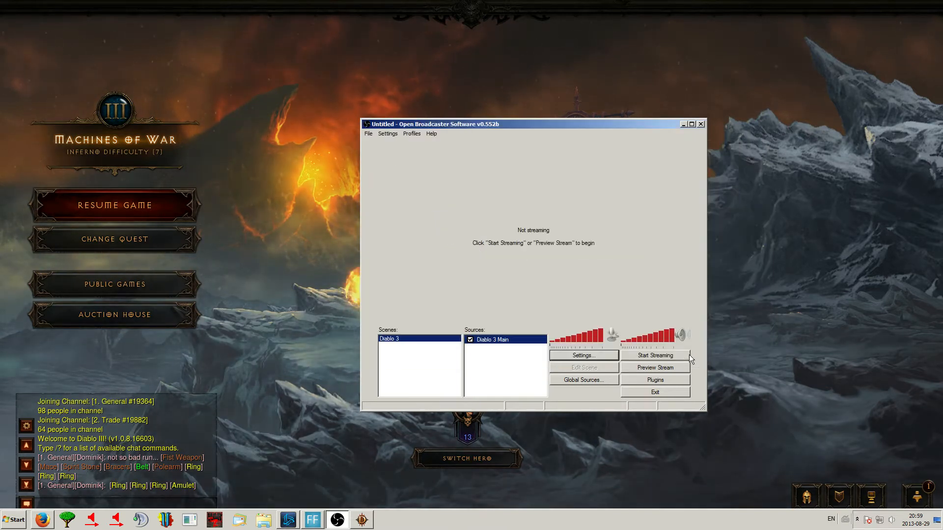
- Deselect the source, start the stream preview, and reposition the window over the game
{"action": "left_click", "coordinate": [523, 378]}
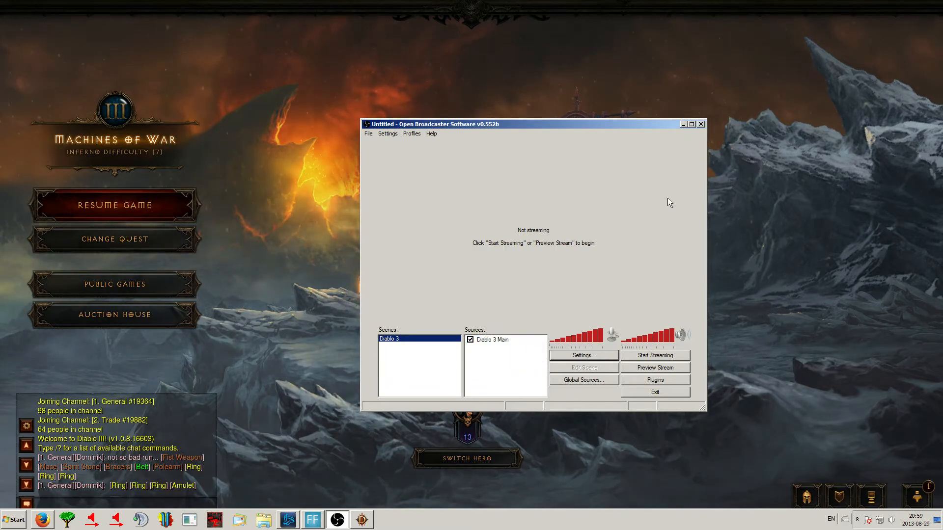
{"action": "left_click", "coordinate": [654, 368]}
{"action": "left_click_drag", "start_coordinate": [555, 127], "coordinate": [496, 107]}
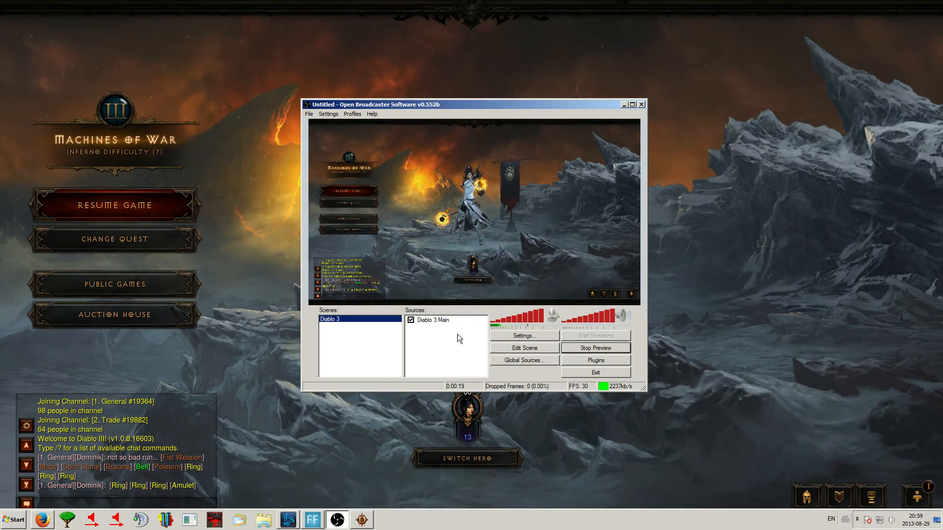
{"action": "right_click", "coordinate": [439, 339]}
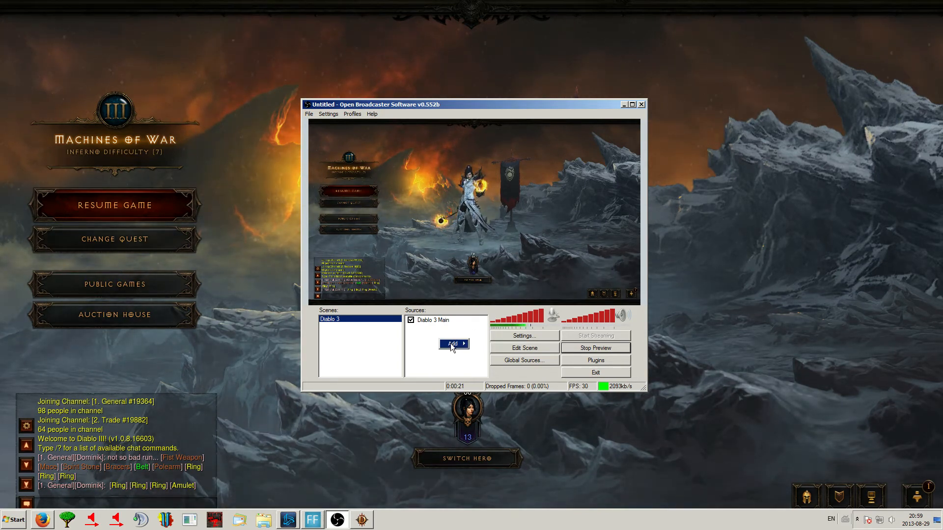
{"action": "mouse_move", "coordinate": [451, 345]}
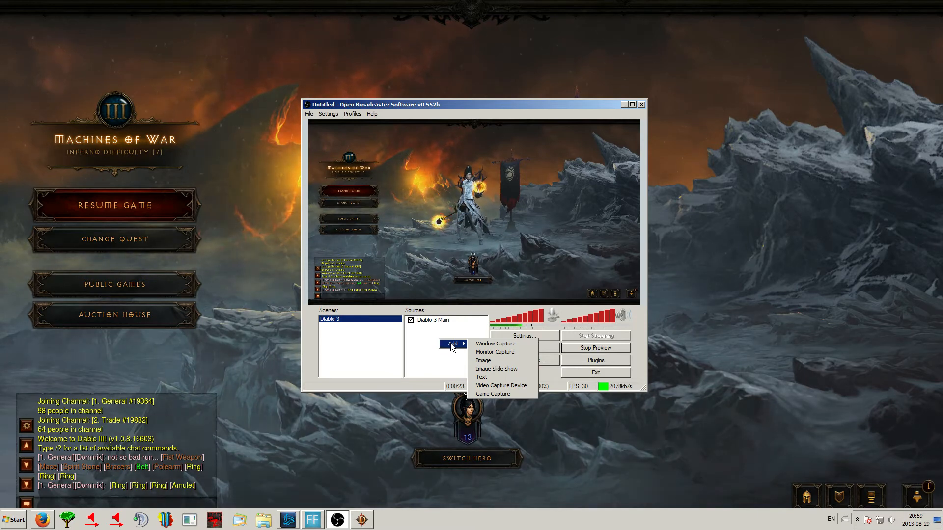
{"action": "left_click", "coordinate": [484, 363]}
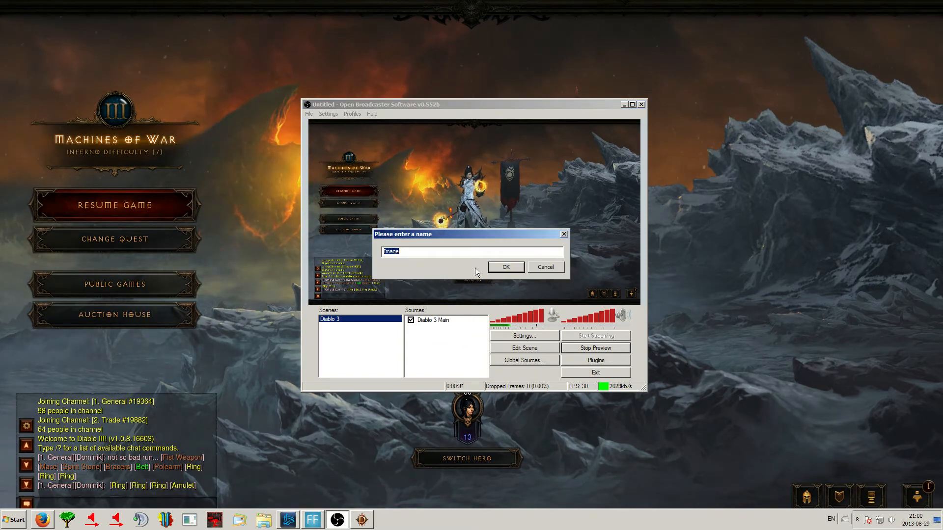
{"action": "type", "text": "Overlay"}
{"action": "key", "text": "Return"}
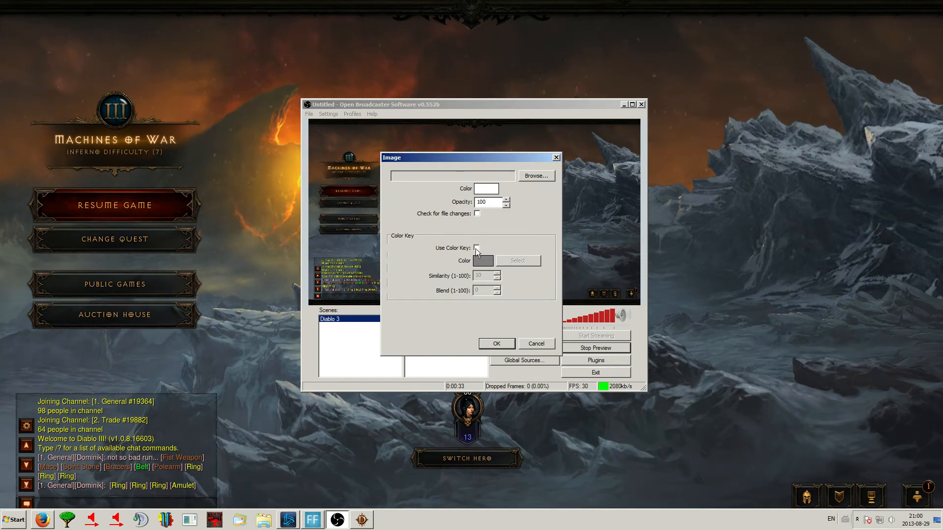
{"action": "left_click", "coordinate": [543, 345]}
- Add a Text source named Sample Text to the Diablo 3 scene
{"action": "right_click", "coordinate": [437, 341]}
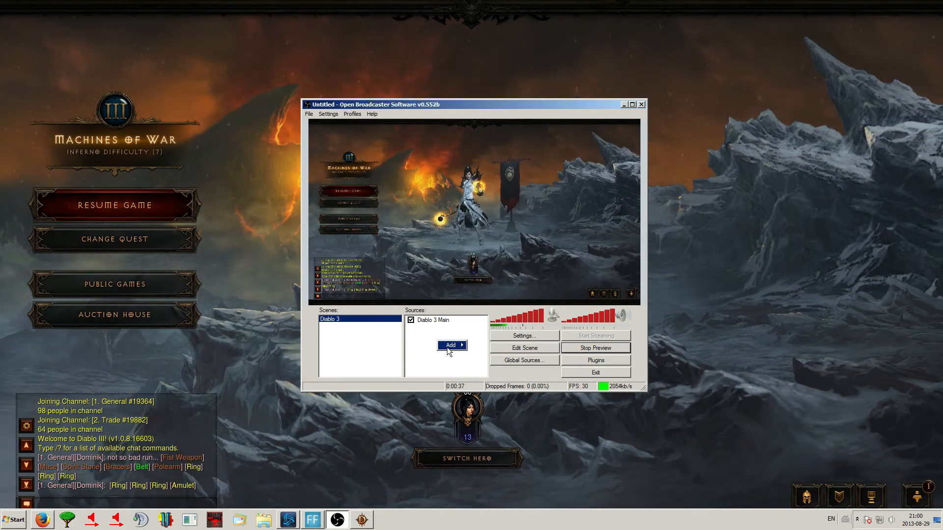
{"action": "mouse_move", "coordinate": [449, 348]}
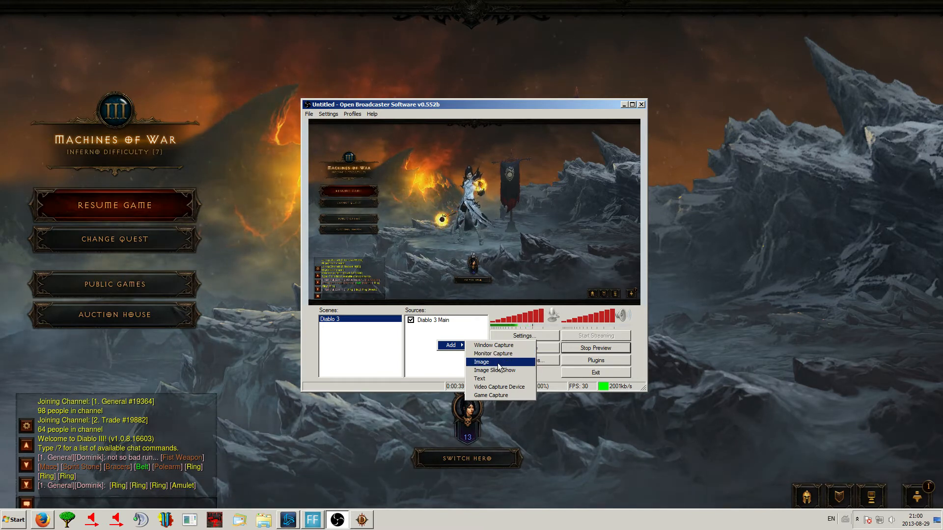
{"action": "left_click", "coordinate": [484, 379]}
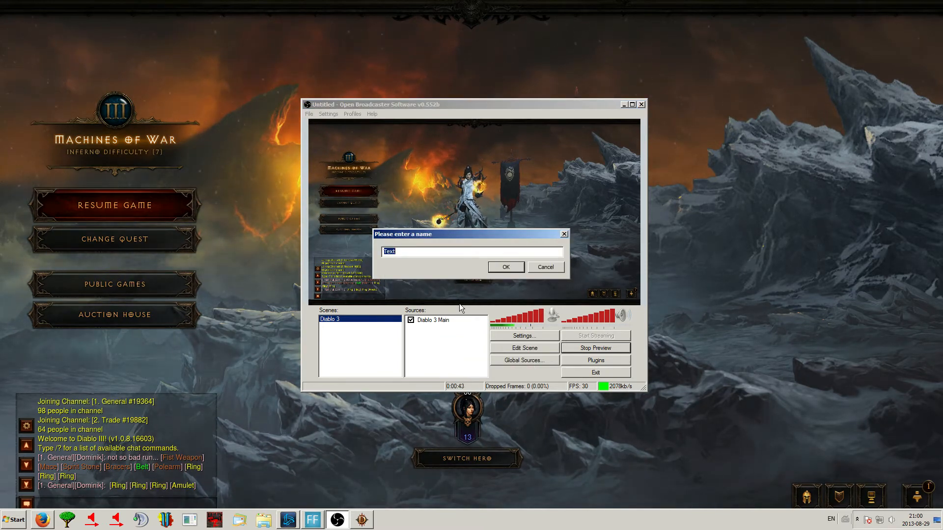
{"action": "type", "text": "Sample Tex"}
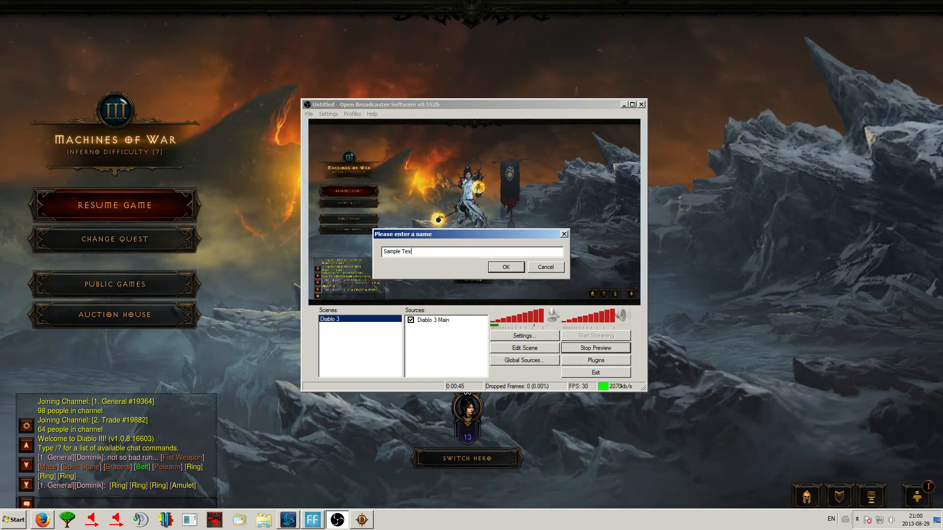
{"action": "type", "text": "t"}
{"action": "key", "text": "Return"}
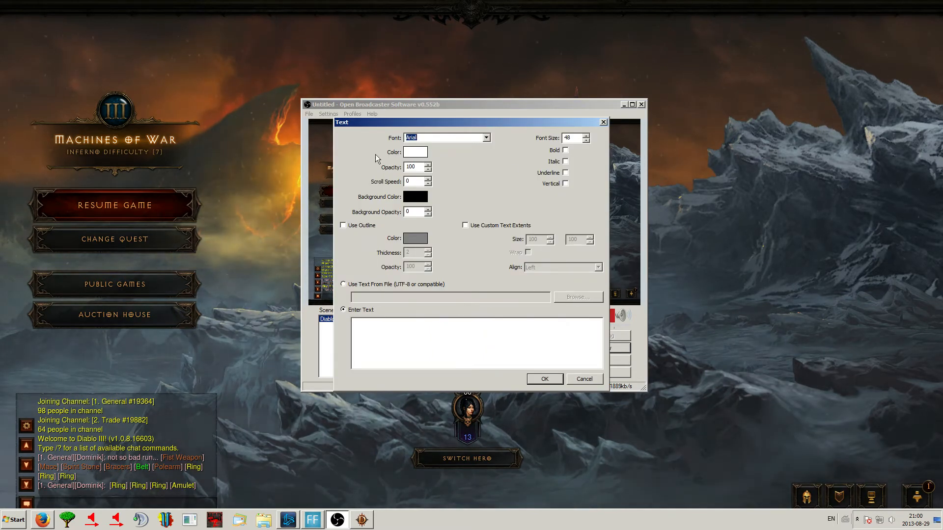
- Enter Test Text For Funz as the Sample Text source's content and confirm its settings
{"action": "left_click", "coordinate": [471, 347]}
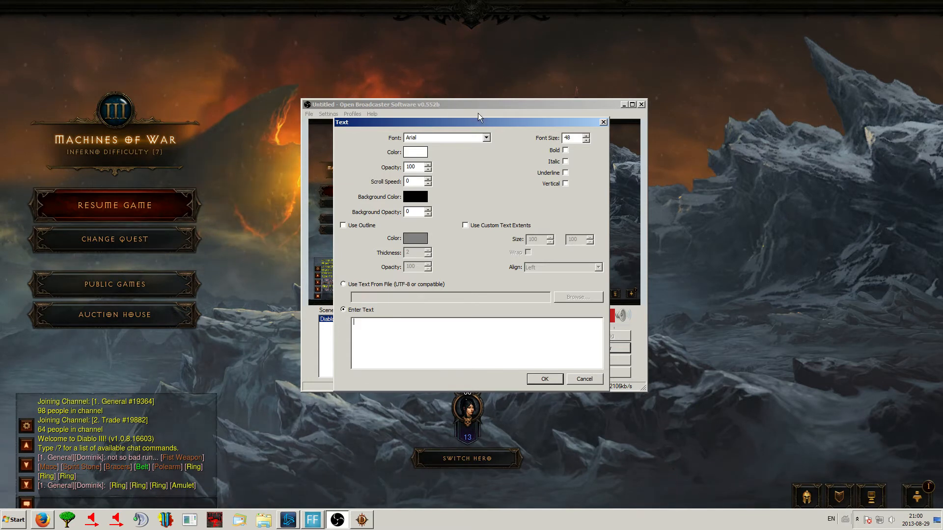
{"action": "left_click_drag", "start_coordinate": [478, 120], "coordinate": [630, 80]}
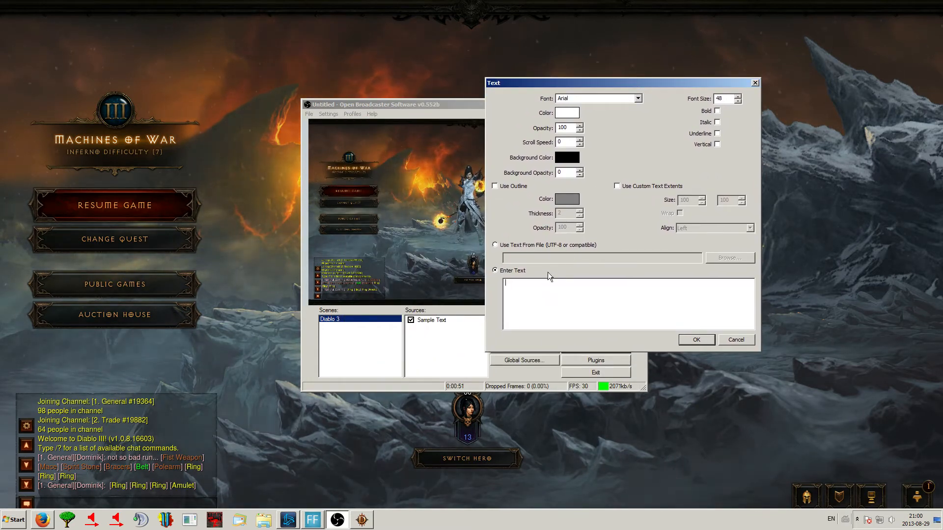
{"action": "type", "text": "Test T"}
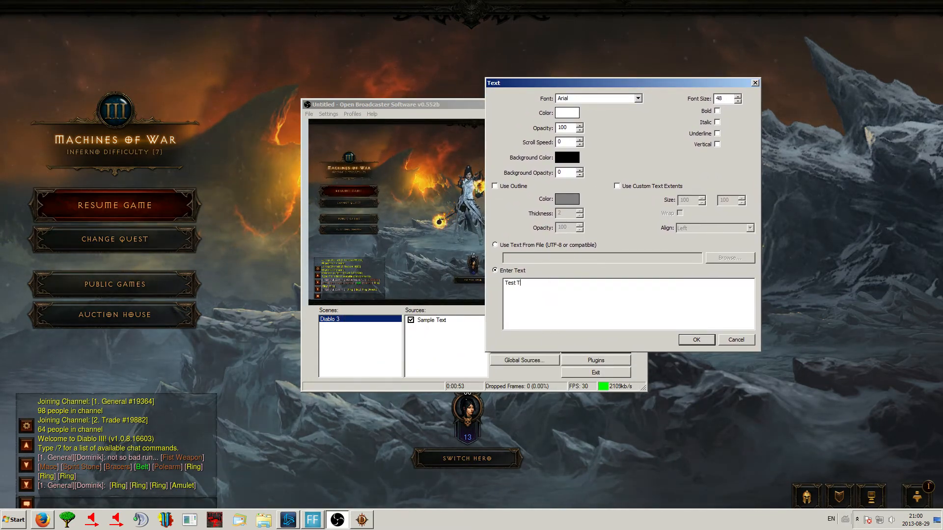
{"action": "type", "text": "ext For"}
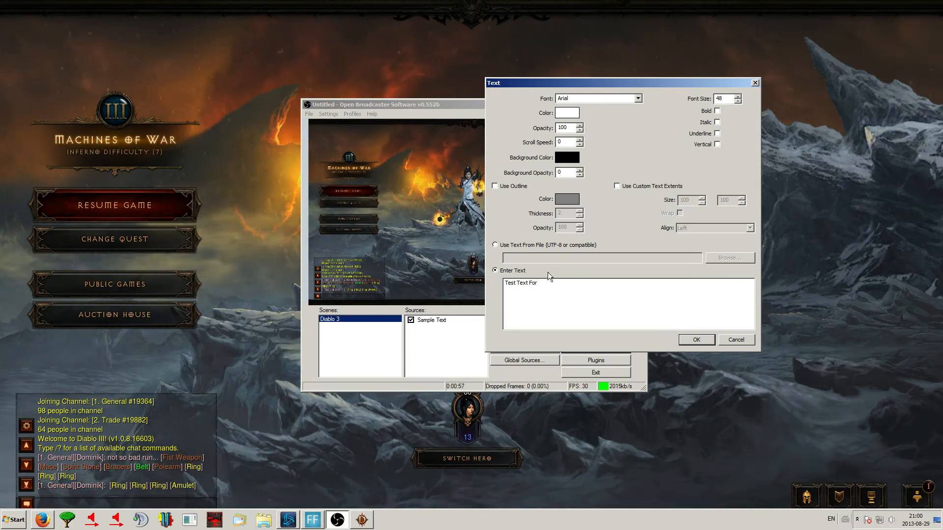
{"action": "type", "text": "Funz"}
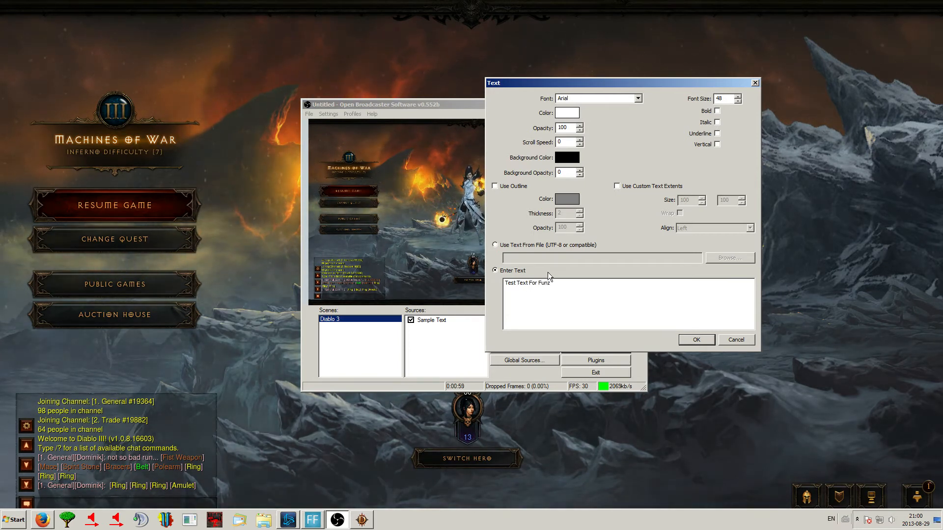
{"action": "left_click", "coordinate": [696, 340]}
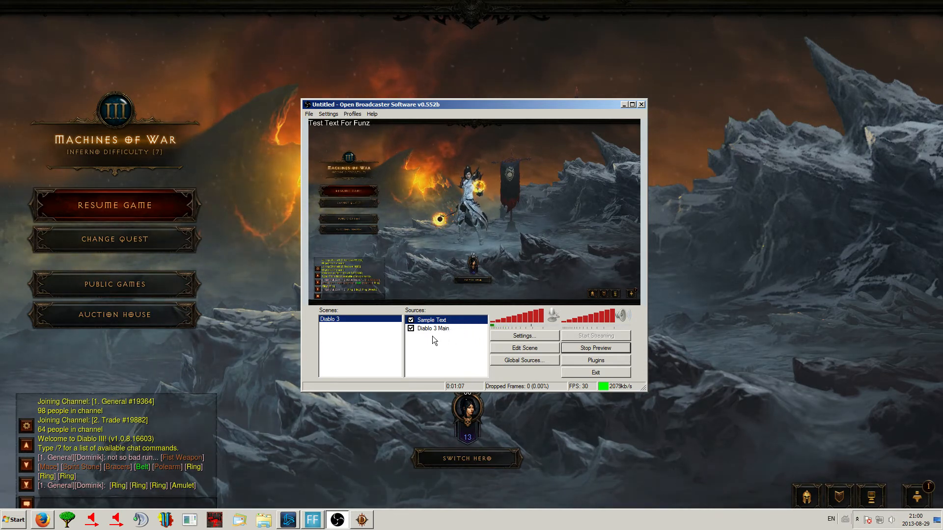
- Reposition the Test Text For Funz overlay in the preview so it sits at the game character's feet
{"action": "left_click", "coordinate": [410, 321]}
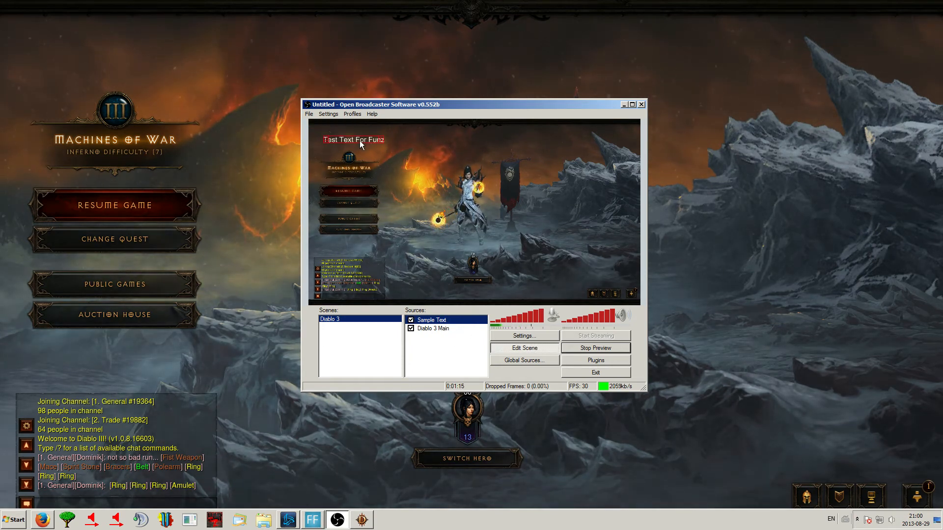
{"action": "left_click_drag", "start_coordinate": [360, 140], "coordinate": [493, 236]}
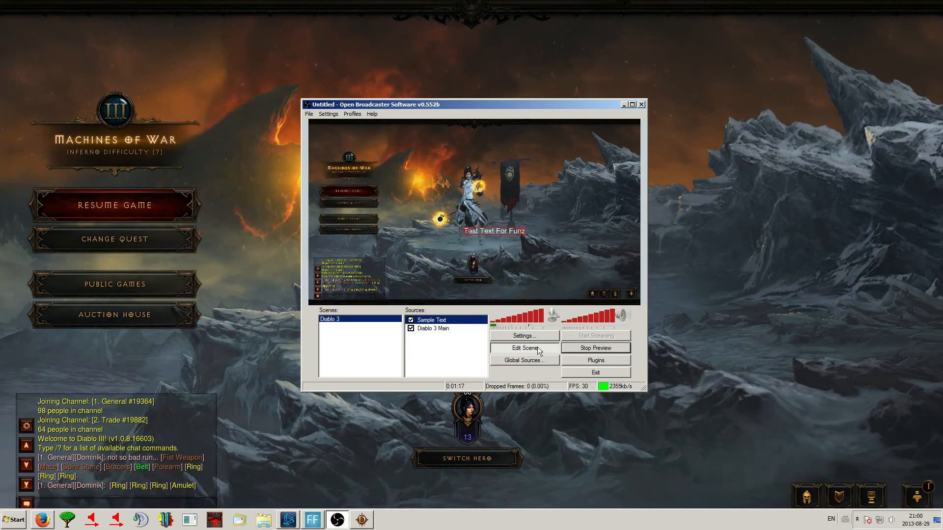
{"action": "right_click", "coordinate": [428, 320]}
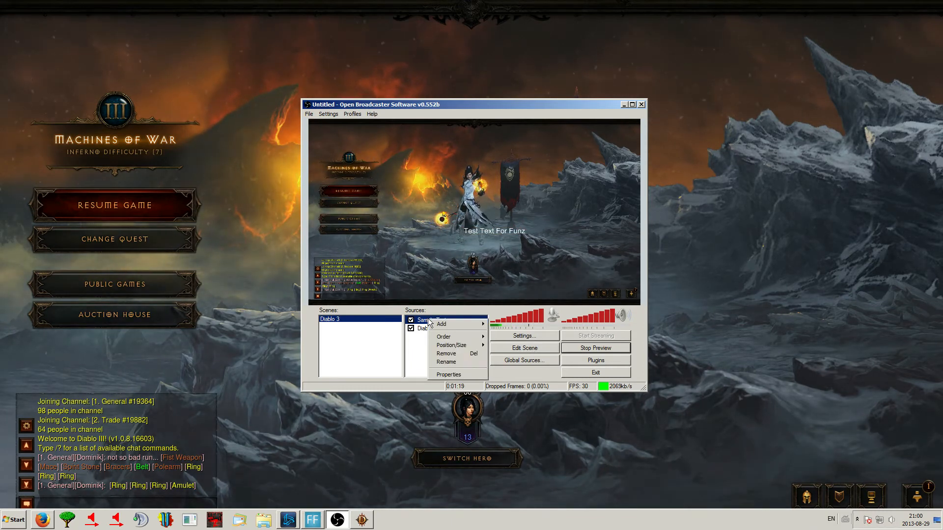
{"action": "mouse_move", "coordinate": [472, 346]}
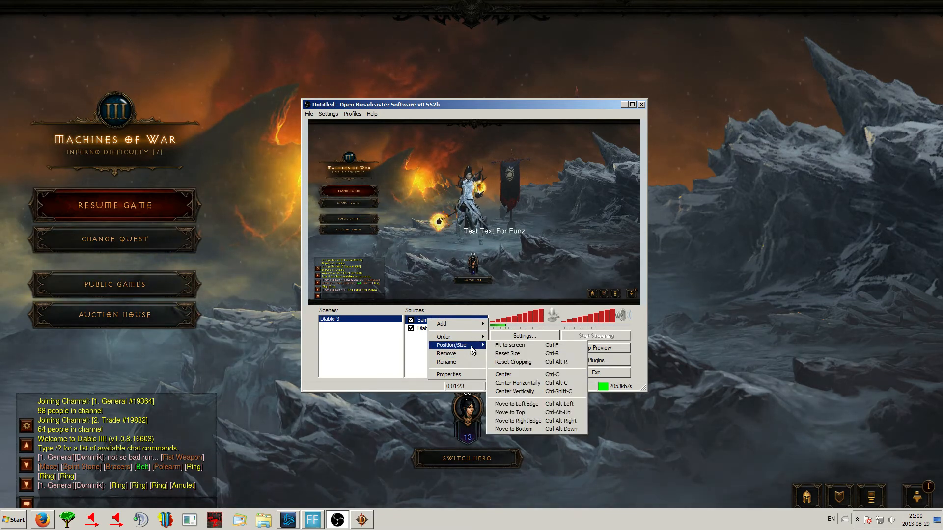
{"action": "left_click", "coordinate": [418, 355]}
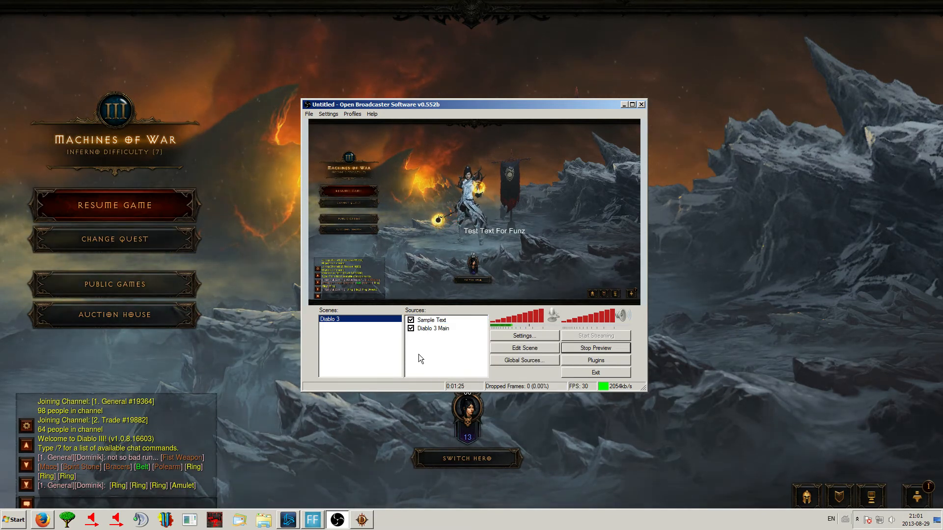
{"action": "left_click", "coordinate": [446, 326]}
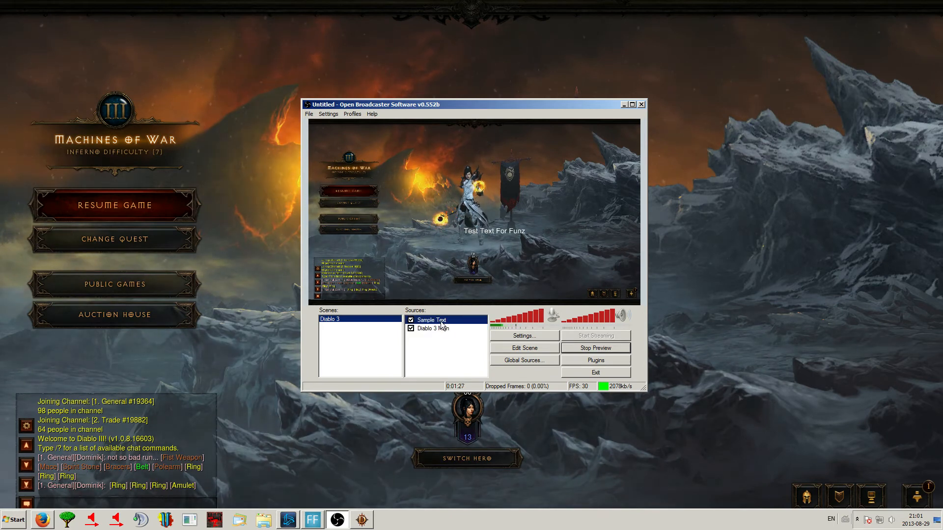
{"action": "left_click", "coordinate": [456, 320]}
{"action": "left_click", "coordinate": [433, 329]}
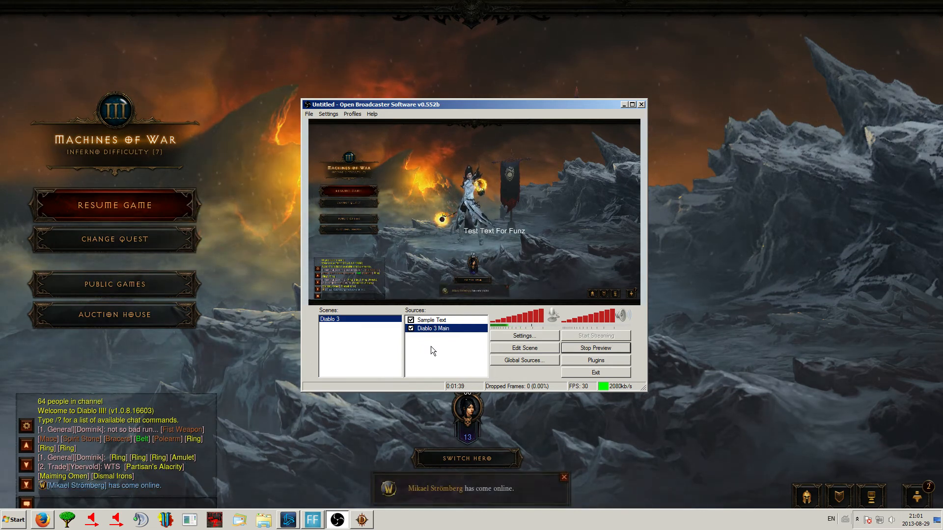
- Add a second Text source named dasda to the Diablo 3 scene
{"action": "right_click", "coordinate": [431, 347]}
{"action": "mouse_move", "coordinate": [447, 349]}
{"action": "left_click", "coordinate": [475, 384]}
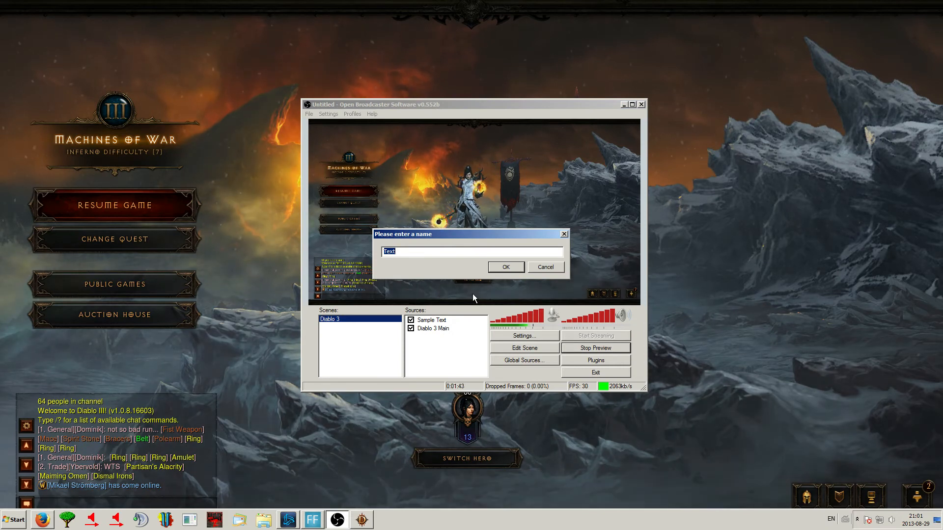
{"action": "key", "text": "Return"}
- Enter asdasd as the new source's text, set its font size to 60, and confirm
{"action": "left_click", "coordinate": [442, 339]}
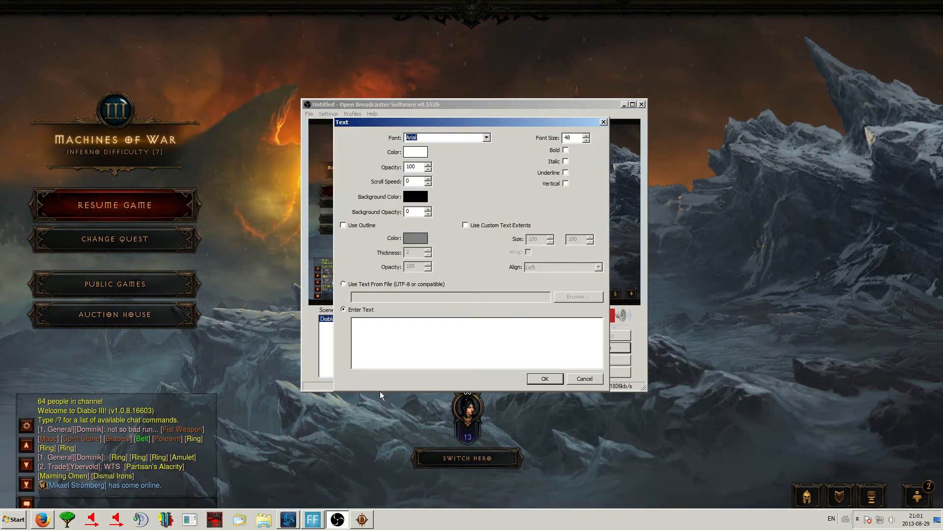
{"action": "type", "text": "asdasd"}
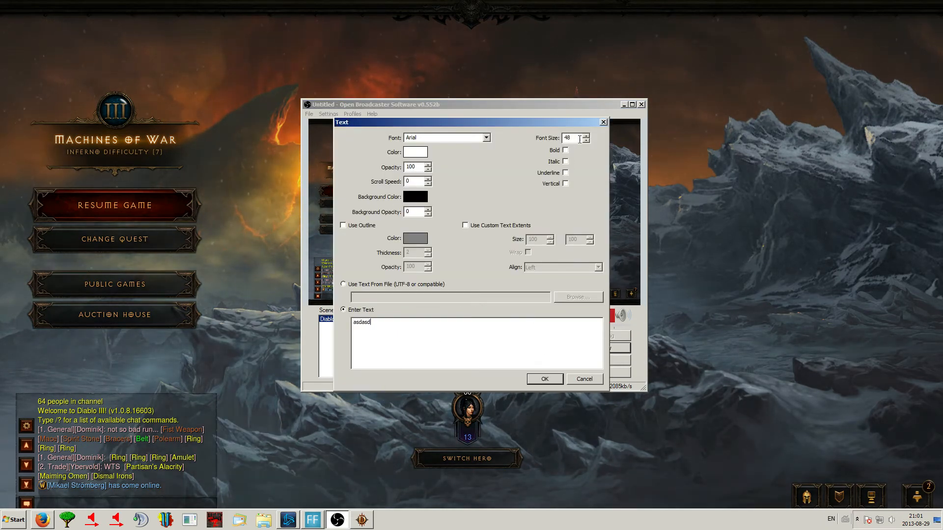
{"action": "left_click", "coordinate": [586, 137]}
{"action": "left_click", "coordinate": [587, 136]}
{"action": "left_click", "coordinate": [587, 136]}
{"action": "left_click", "coordinate": [587, 136]}
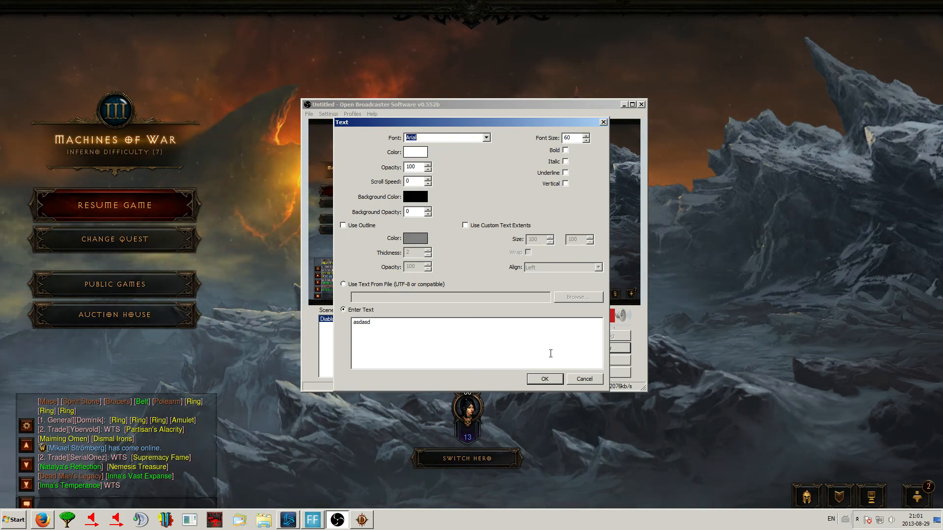
{"action": "left_click", "coordinate": [541, 380]}
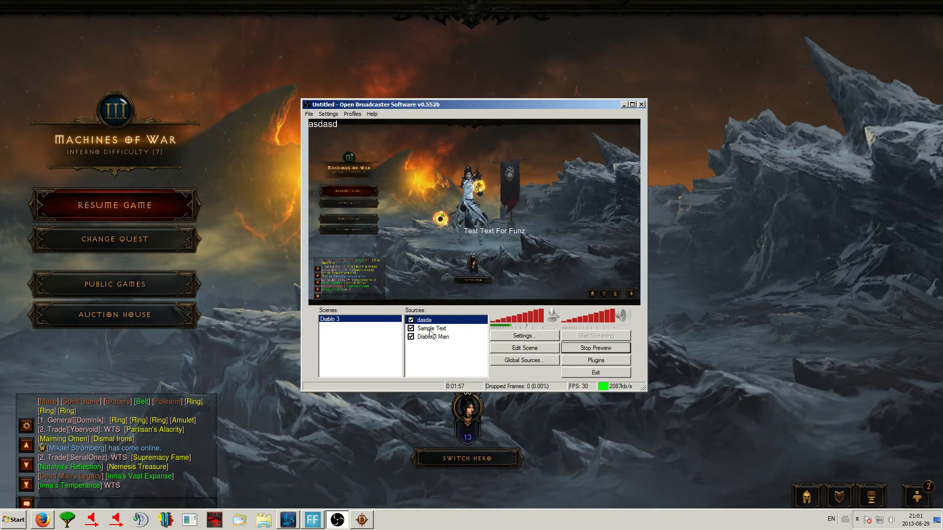
- Enable scene editing, move the asdasd text over the end of Test Text For Funz, and stop editing
{"action": "left_click", "coordinate": [533, 352]}
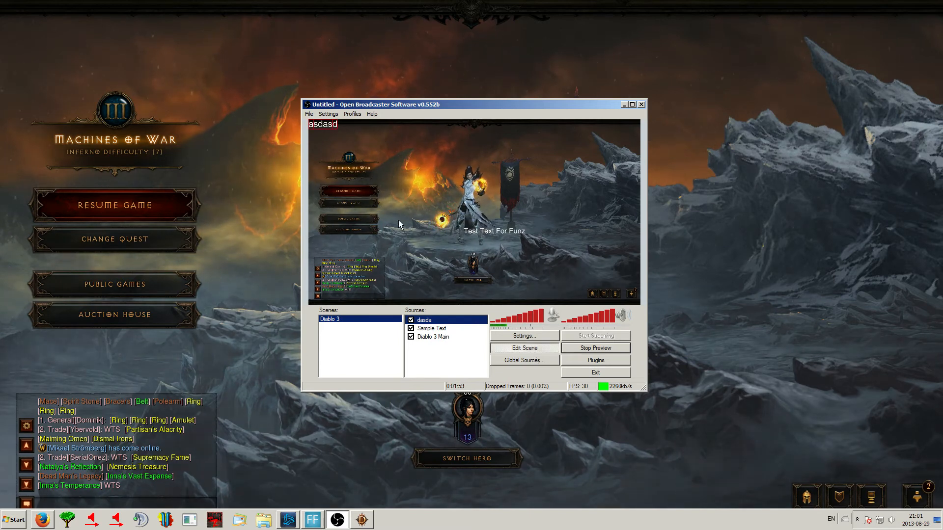
{"action": "left_click_drag", "start_coordinate": [341, 125], "coordinate": [526, 234]}
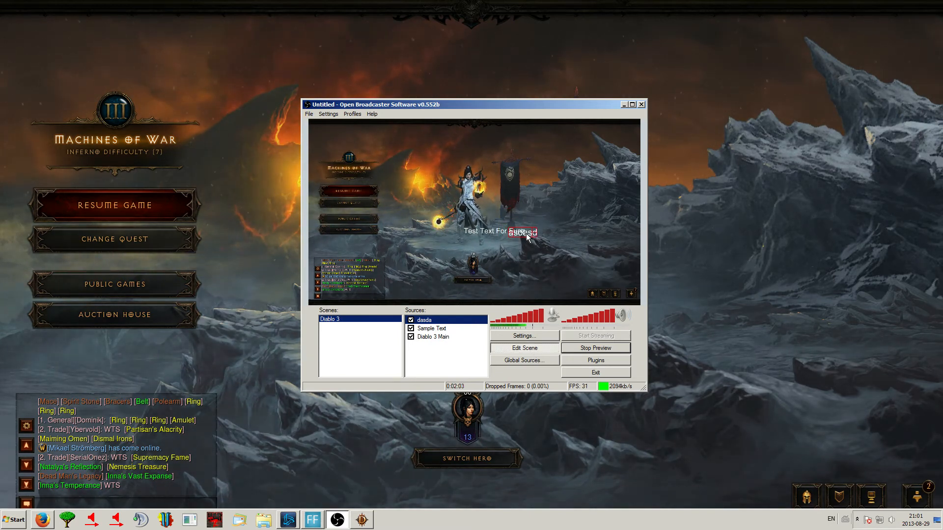
{"action": "left_click", "coordinate": [525, 348]}
- Change the text color of the dasda source to the basic red and confirm
{"action": "right_click", "coordinate": [431, 320]}
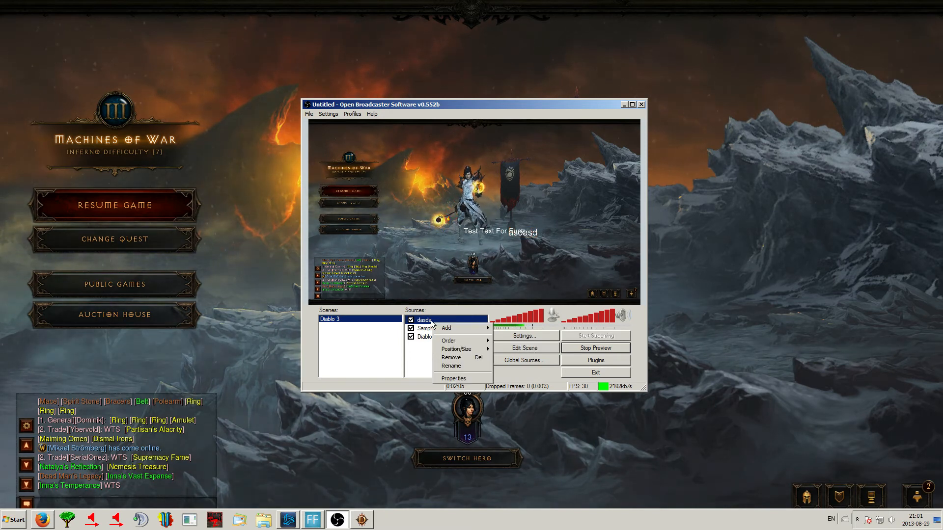
{"action": "left_click", "coordinate": [425, 320]}
{"action": "double_click", "coordinate": [425, 319]}
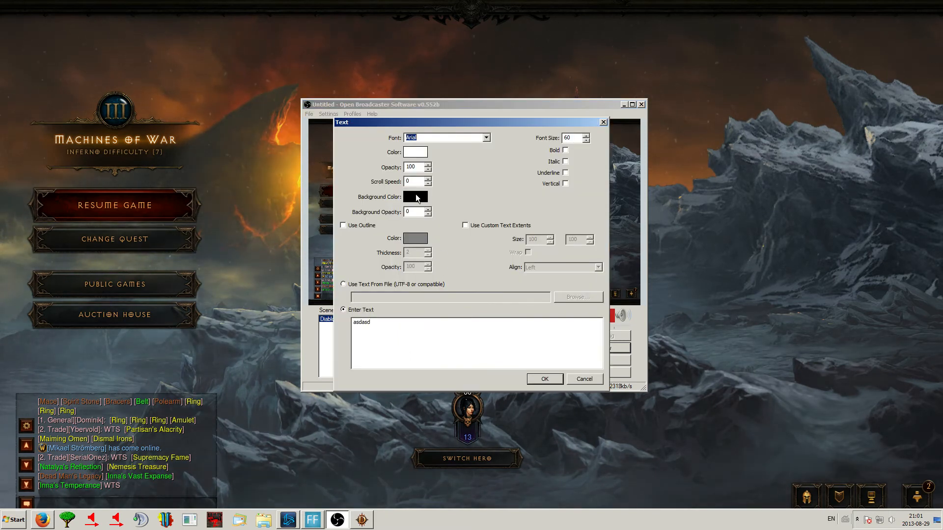
{"action": "left_click", "coordinate": [415, 152]}
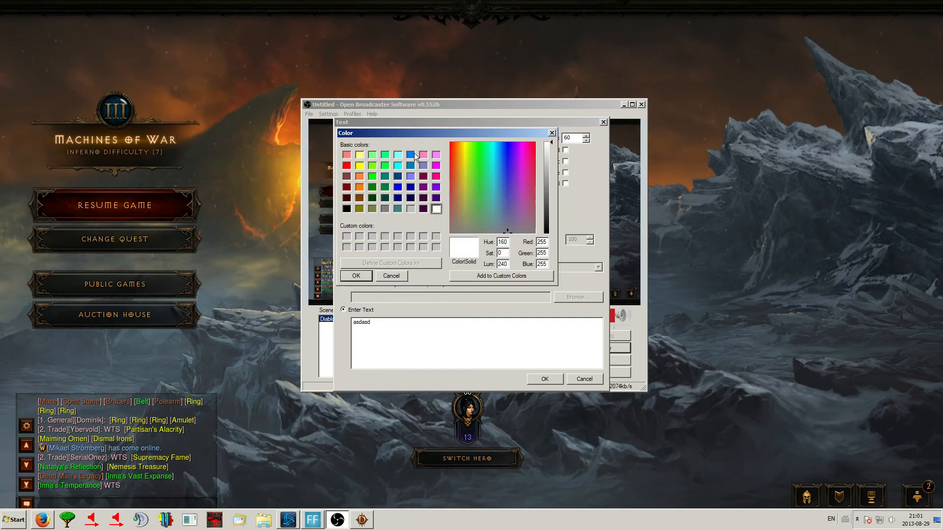
{"action": "left_click", "coordinate": [347, 166]}
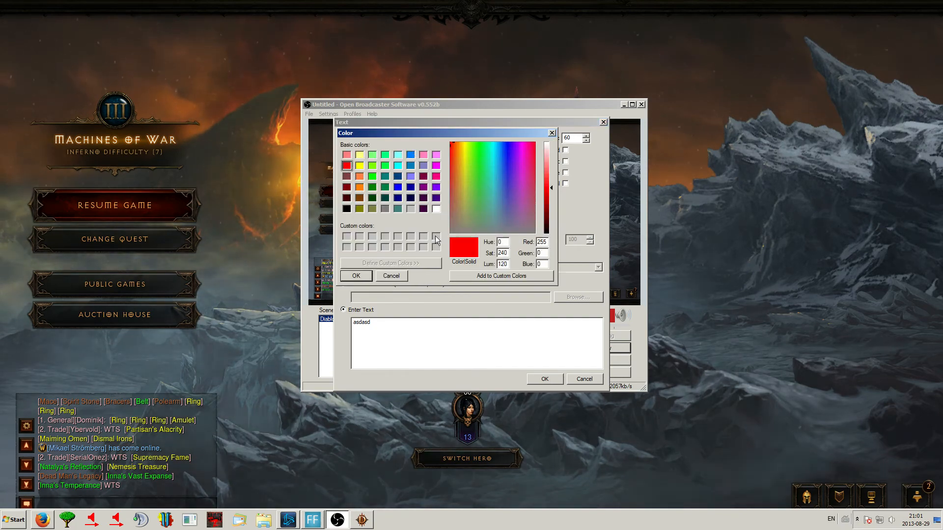
{"action": "left_click", "coordinate": [356, 276]}
{"action": "left_click", "coordinate": [544, 379]}
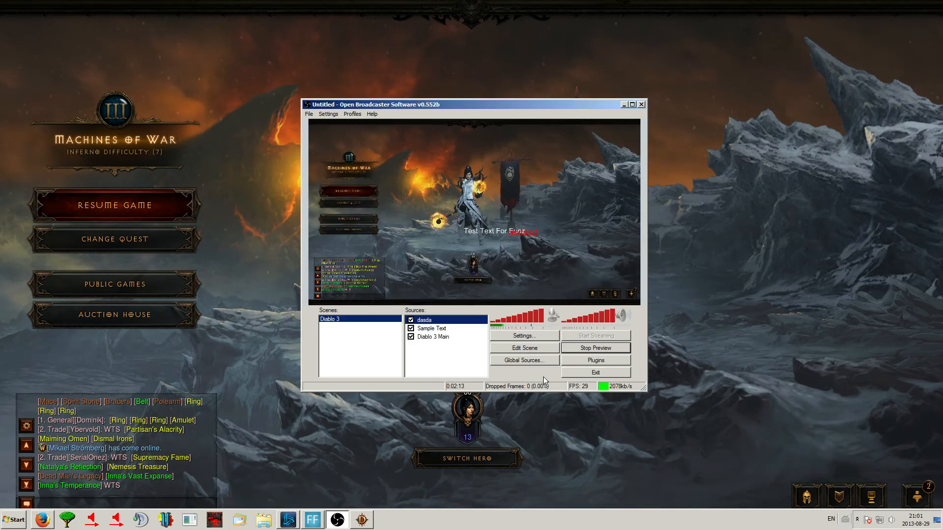
- Enable scene editing and move the red asdasd text over the start of Test Text For Funz
{"action": "left_click", "coordinate": [525, 347]}
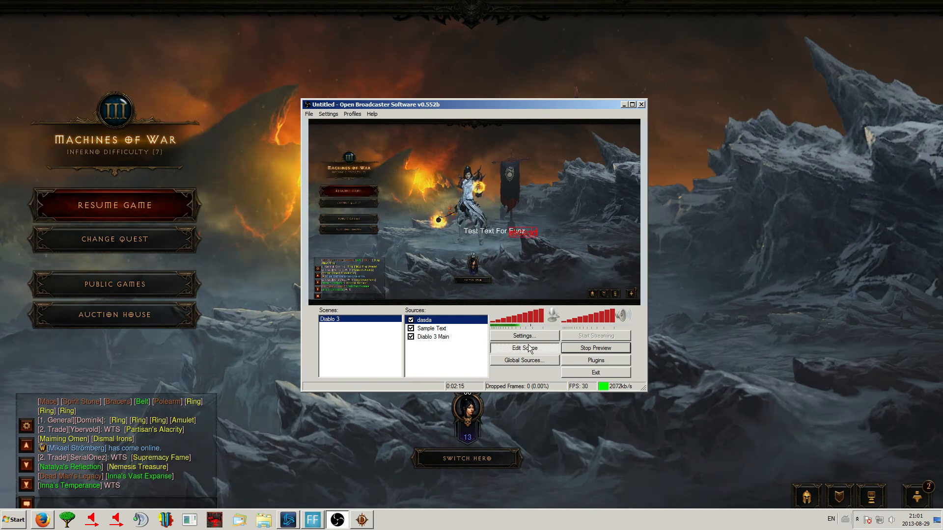
{"action": "left_click_drag", "start_coordinate": [524, 236], "coordinate": [481, 234]}
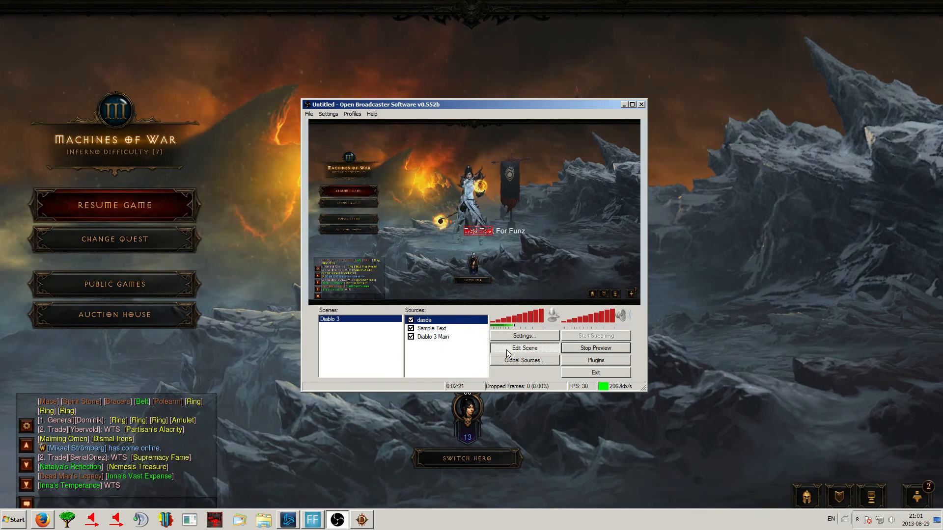
{"action": "right_click", "coordinate": [444, 320]}
{"action": "mouse_move", "coordinate": [459, 338]}
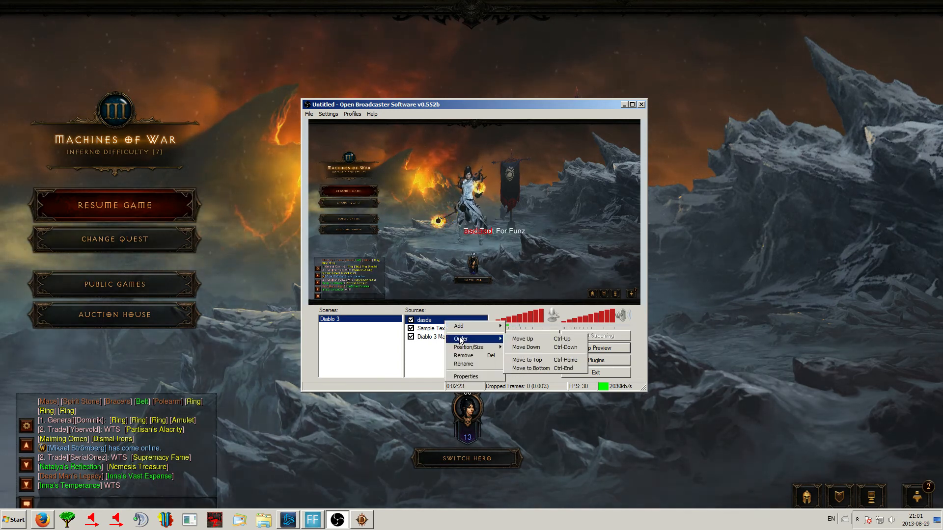
{"action": "left_click", "coordinate": [415, 353]}
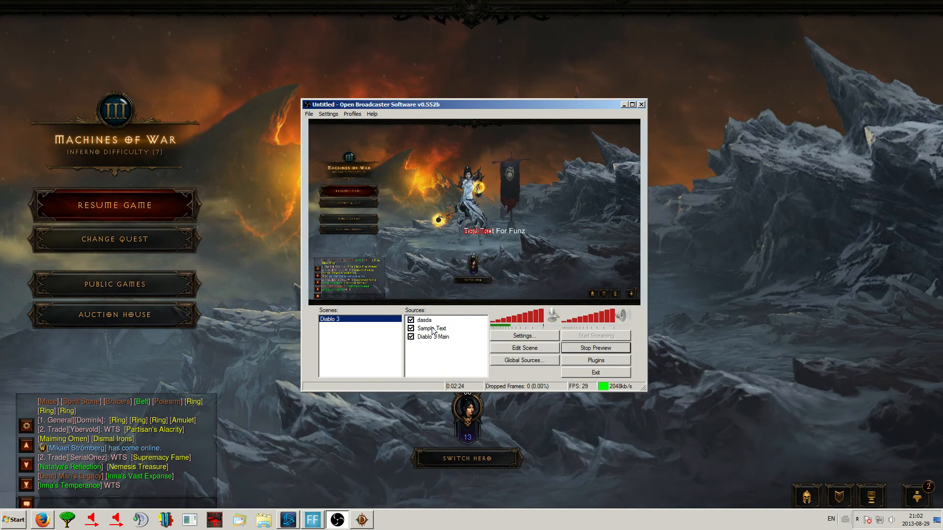
- Move the Sample Text source up one place in the source order, above dasda
{"action": "left_click", "coordinate": [427, 328]}
{"action": "right_click", "coordinate": [432, 329]}
{"action": "mouse_move", "coordinate": [461, 343]}
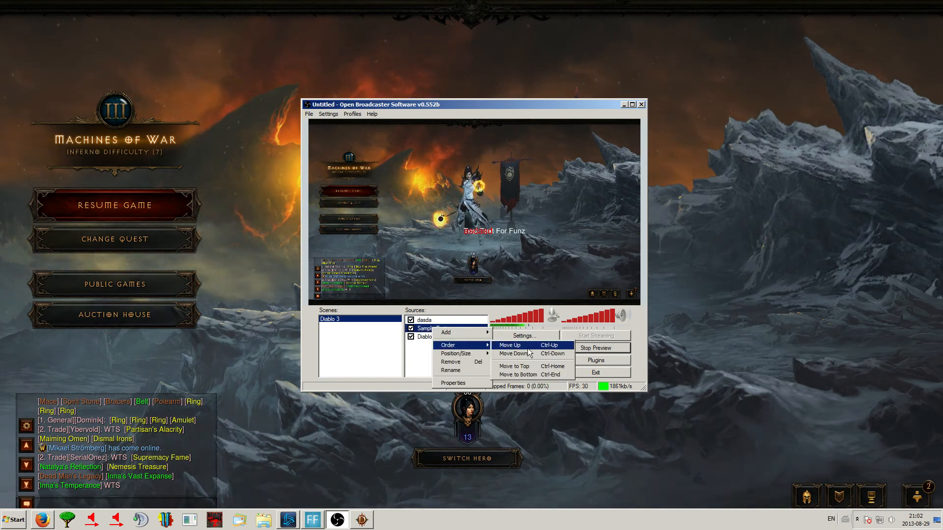
{"action": "left_click", "coordinate": [496, 344]}
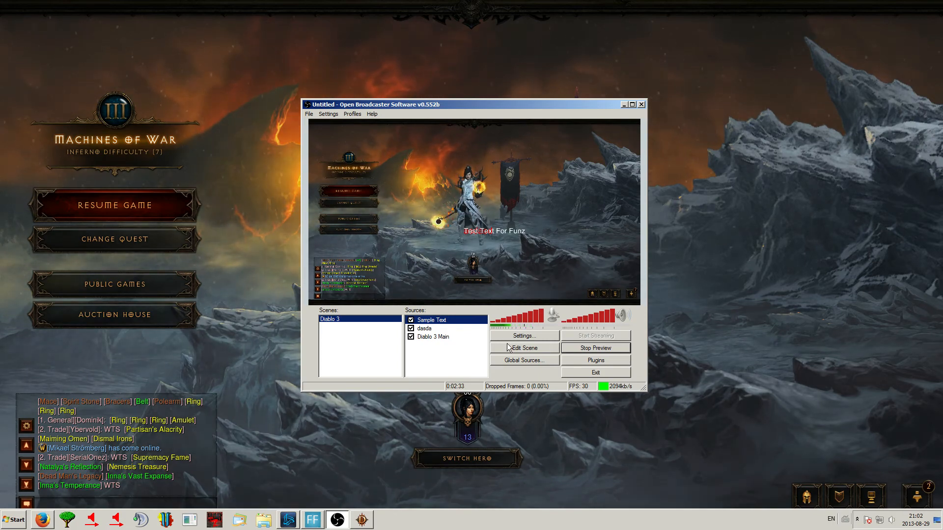
- Set the dasda source's font size to 100, make its text bold, and confirm
{"action": "double_click", "coordinate": [440, 328]}
{"action": "left_click", "coordinate": [565, 151]}
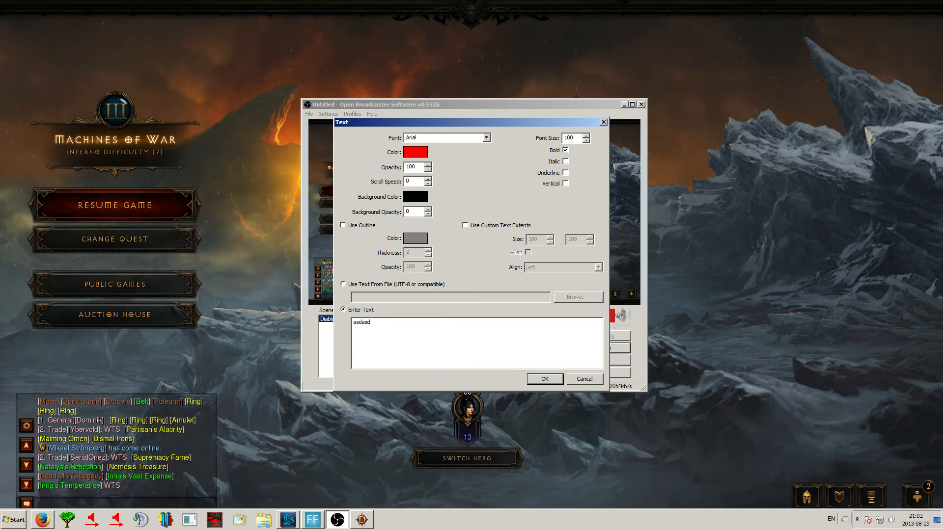
{"action": "key", "text": "Return"}
- Set the Sample Text source's font size to 100, make its text bold, and confirm
{"action": "left_click", "coordinate": [428, 321]}
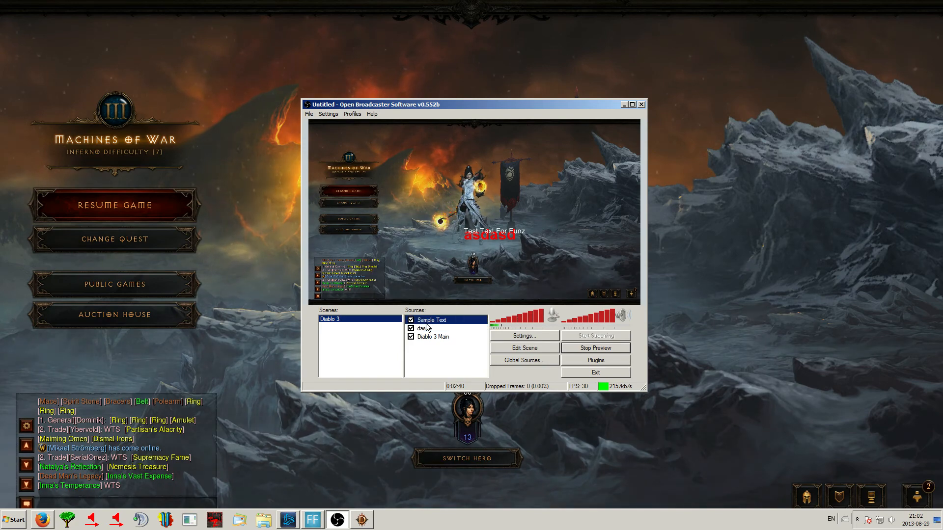
{"action": "double_click", "coordinate": [429, 321]}
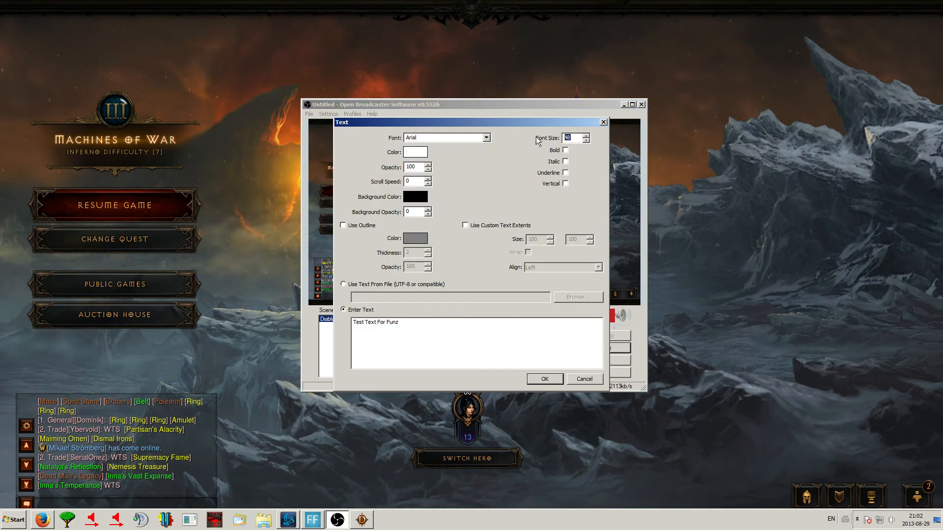
{"action": "type", "text": "100"}
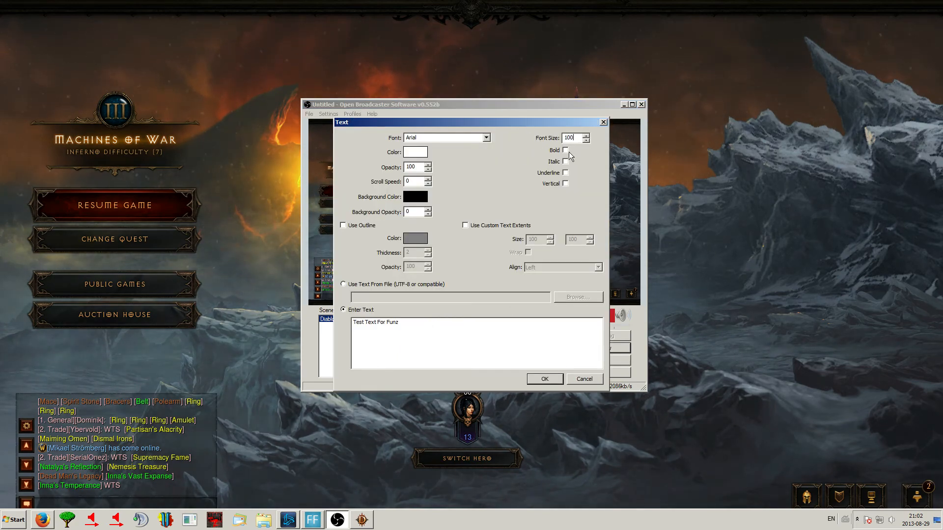
{"action": "left_click", "coordinate": [544, 379]}
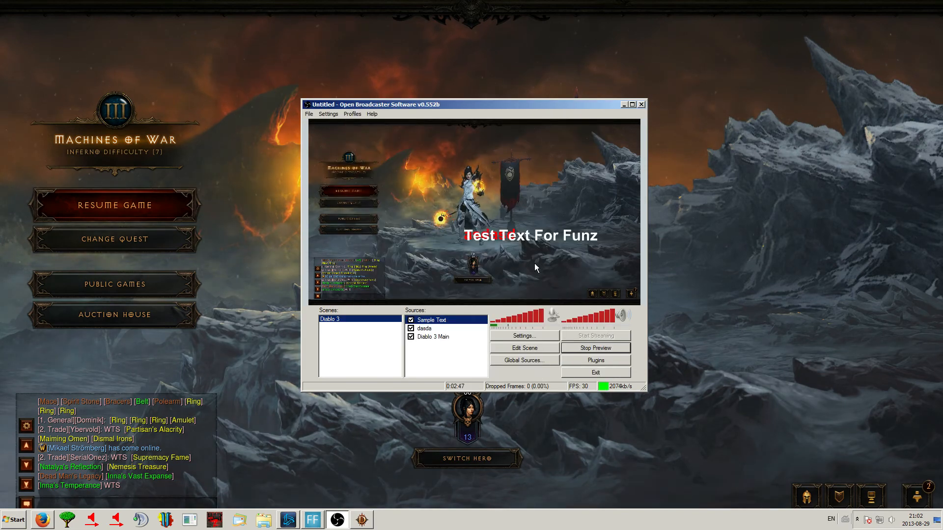
- Enable scene editing, move Test Text For Funz just above the red asdasd text, then stop editing and end the stream preview
{"action": "left_click", "coordinate": [525, 347]}
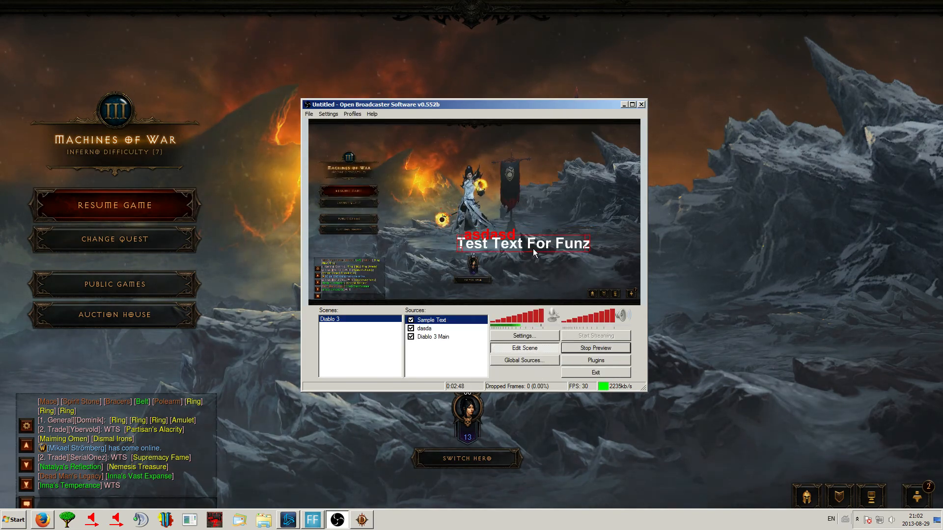
{"action": "left_click_drag", "start_coordinate": [538, 238], "coordinate": [524, 210]}
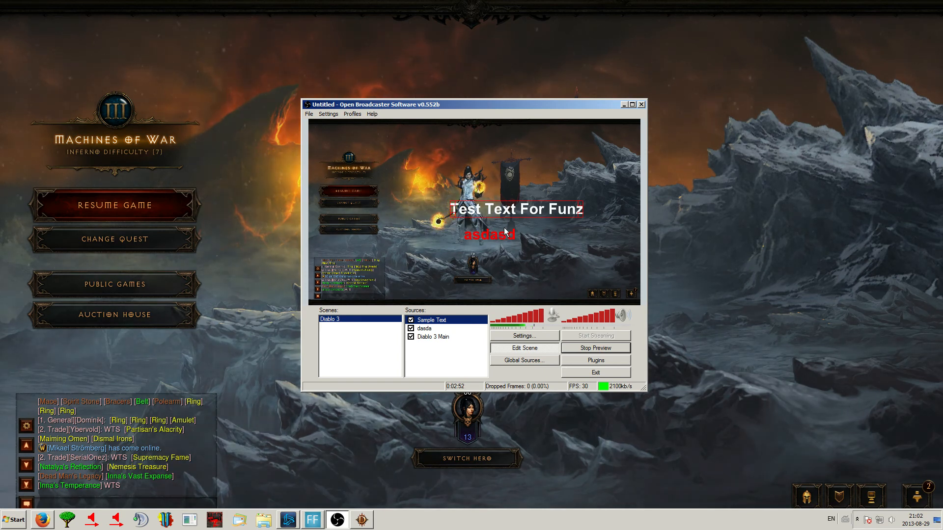
{"action": "left_click", "coordinate": [541, 350]}
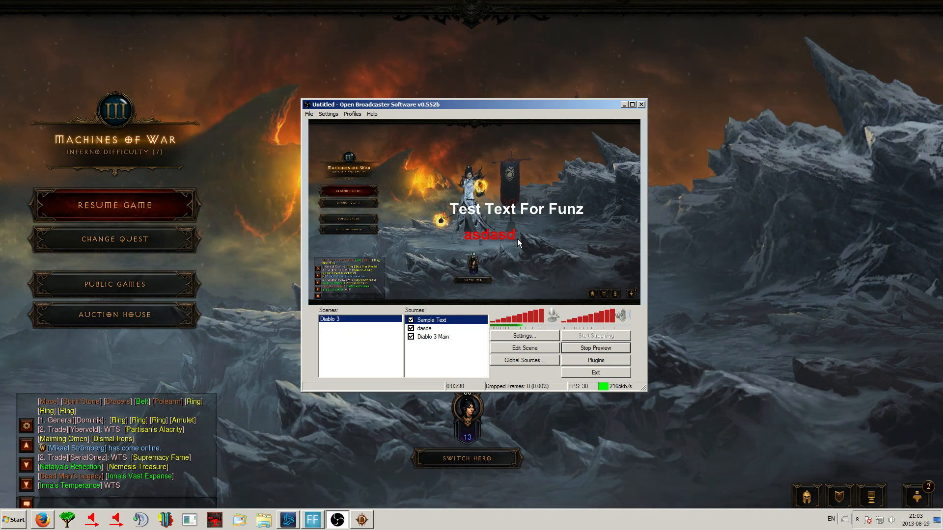
{"action": "left_click", "coordinate": [606, 354]}
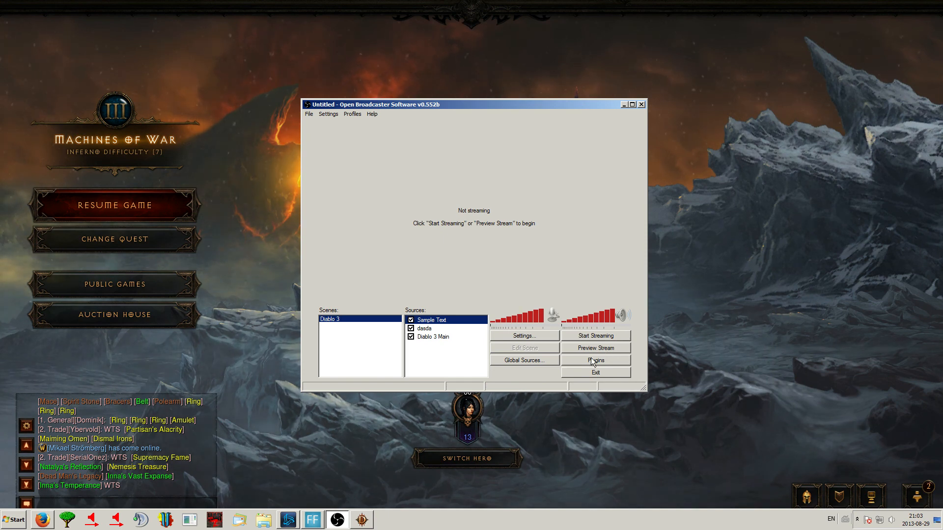